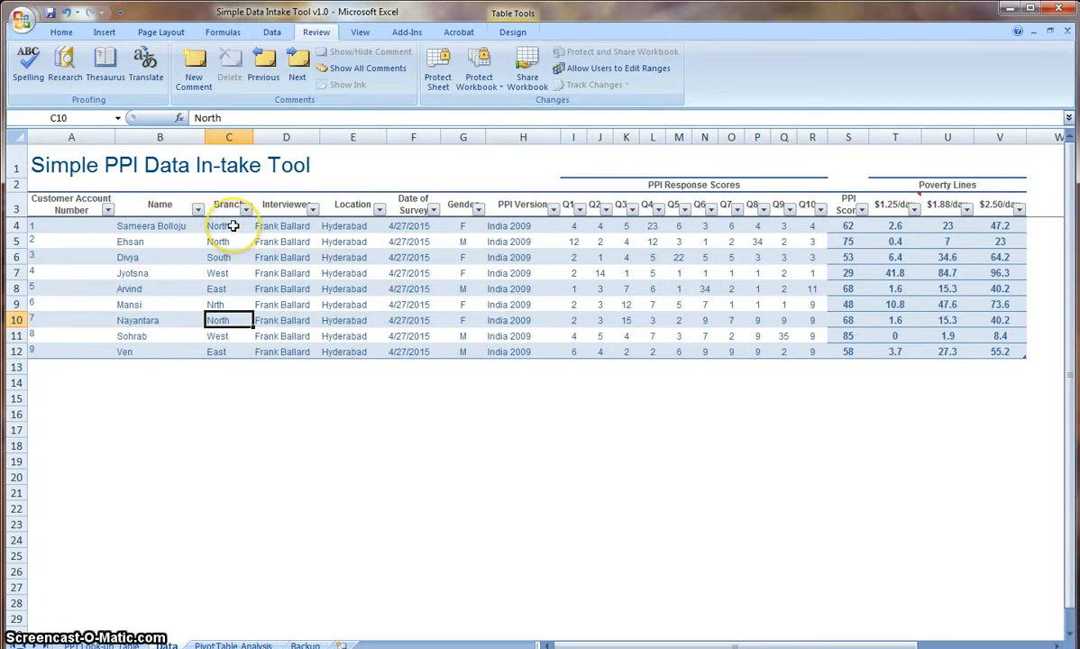
# Open data validation for the Branch entries in C4:C12 and allow only values from a list
pyautogui.moveTo(233, 226); pyautogui.dragTo(231, 350)
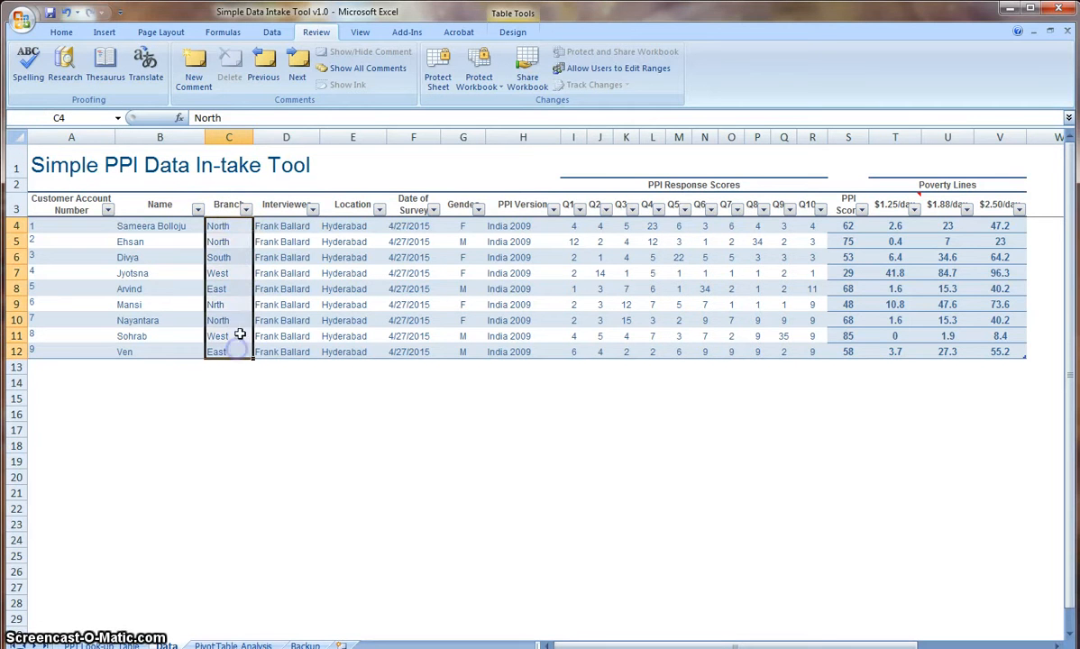
pyautogui.click(230, 194)
pyautogui.click(298, 239)
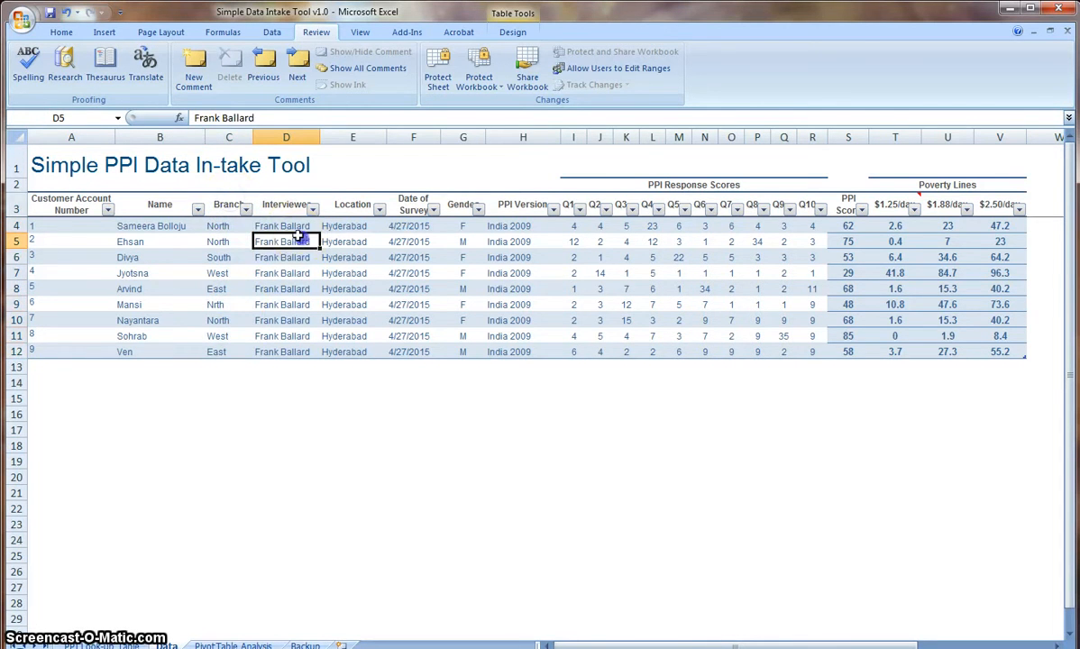
pyautogui.click(226, 191)
pyautogui.click(226, 191)
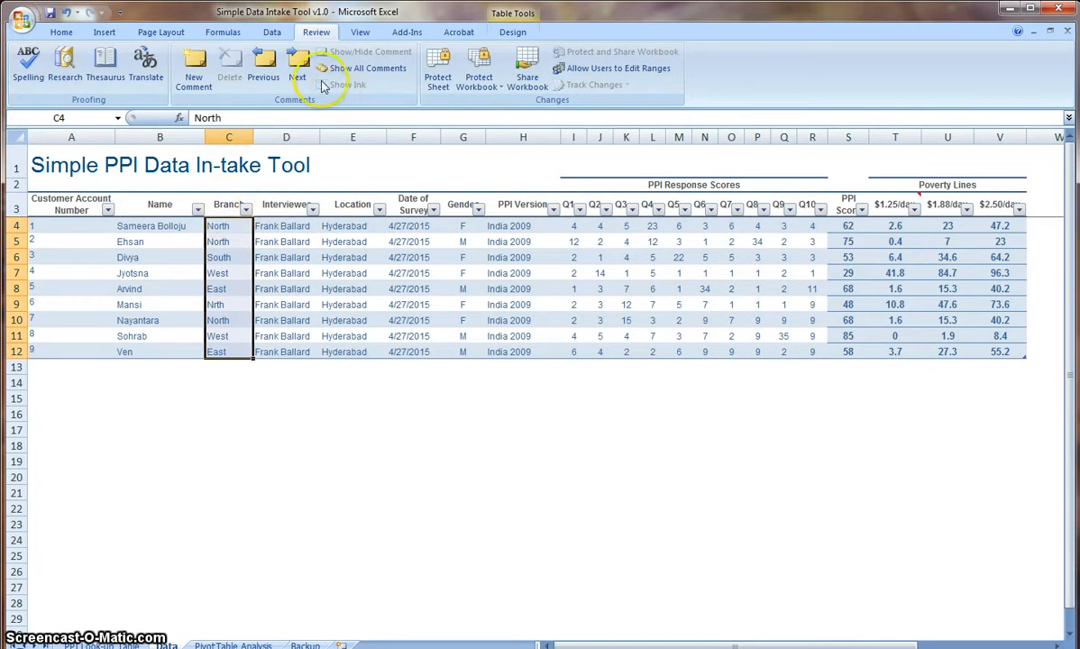
pyautogui.click(272, 33)
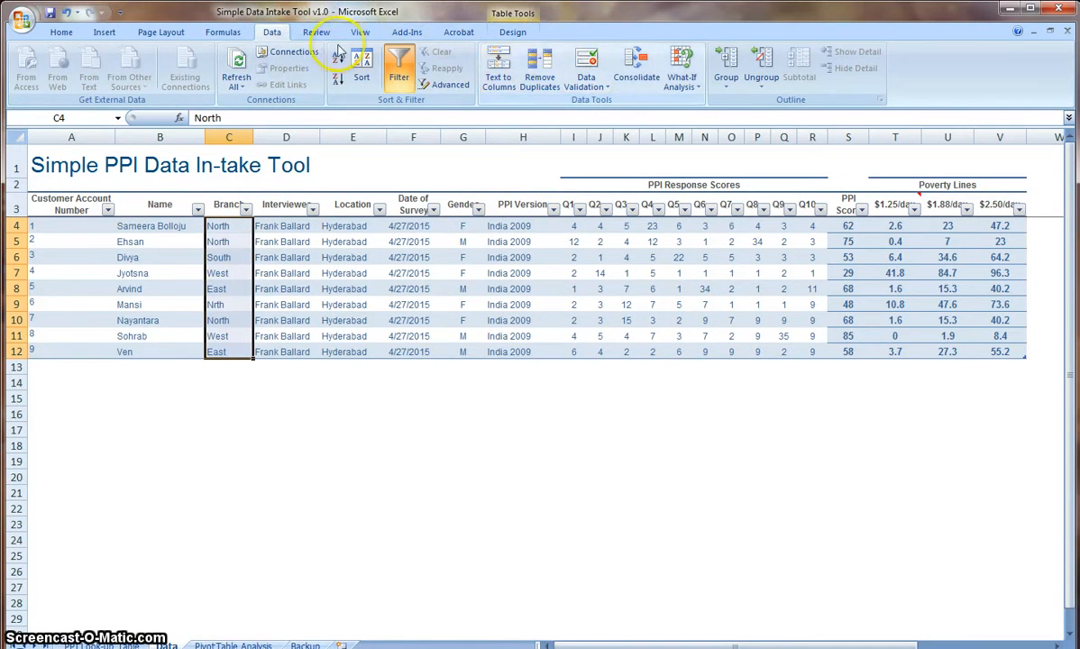
pyautogui.click(591, 87)
pyautogui.click(602, 102)
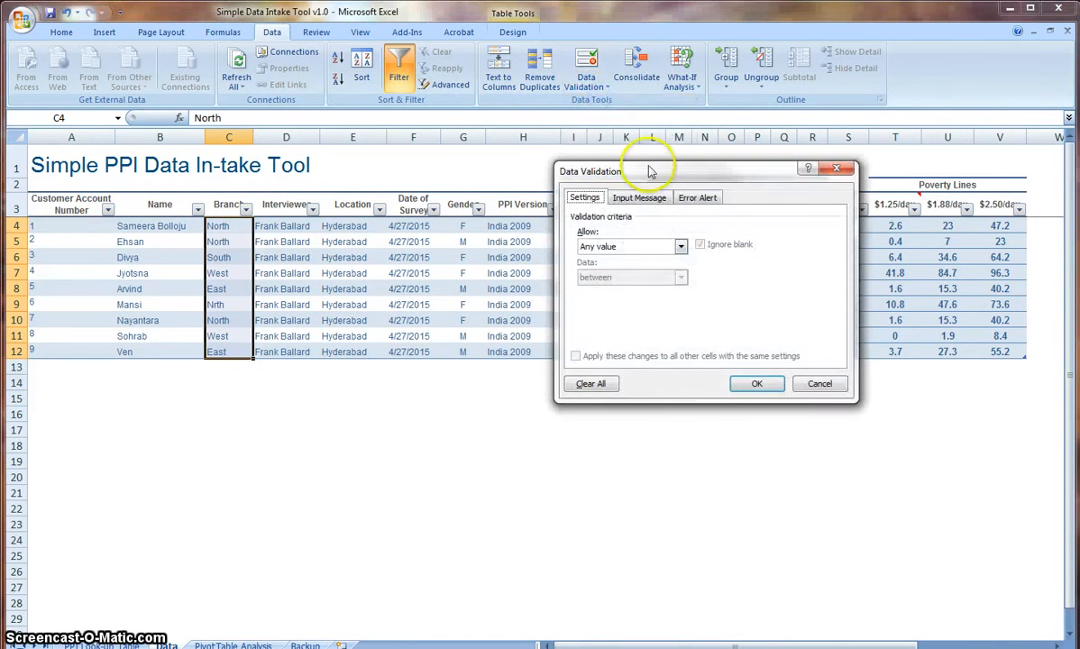
pyautogui.click(632, 249)
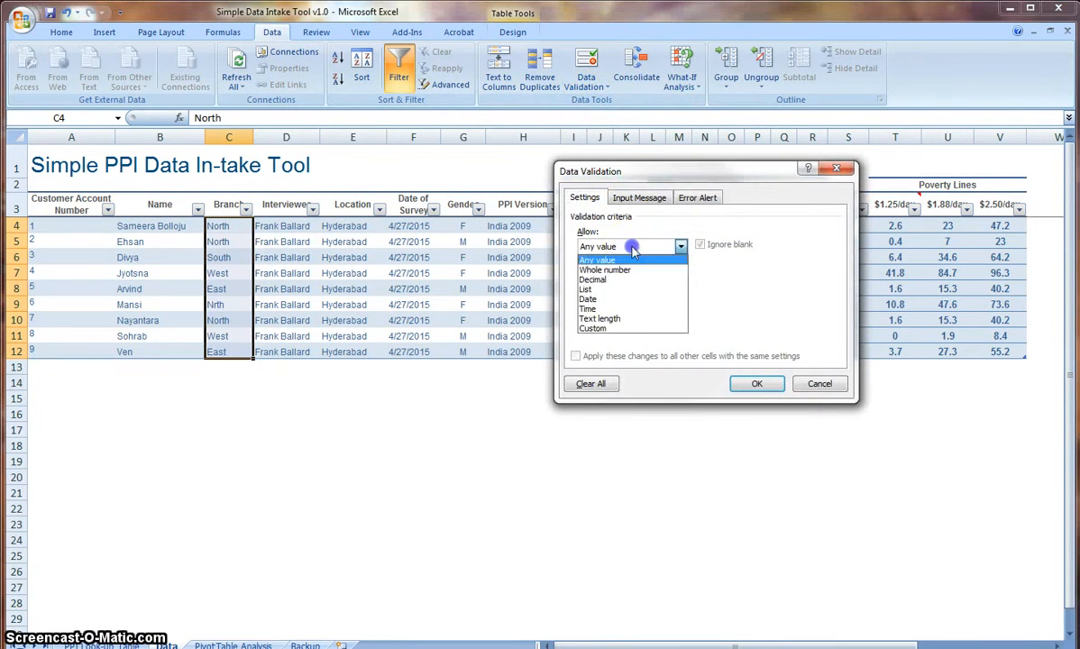
pyautogui.click(611, 290)
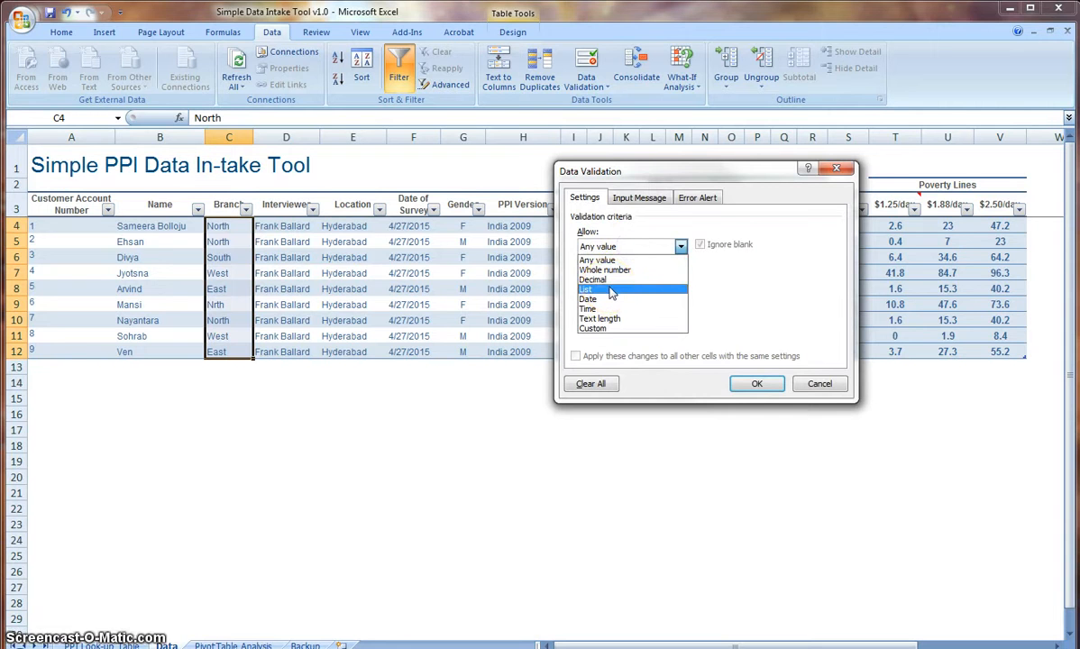
pyautogui.click(610, 290)
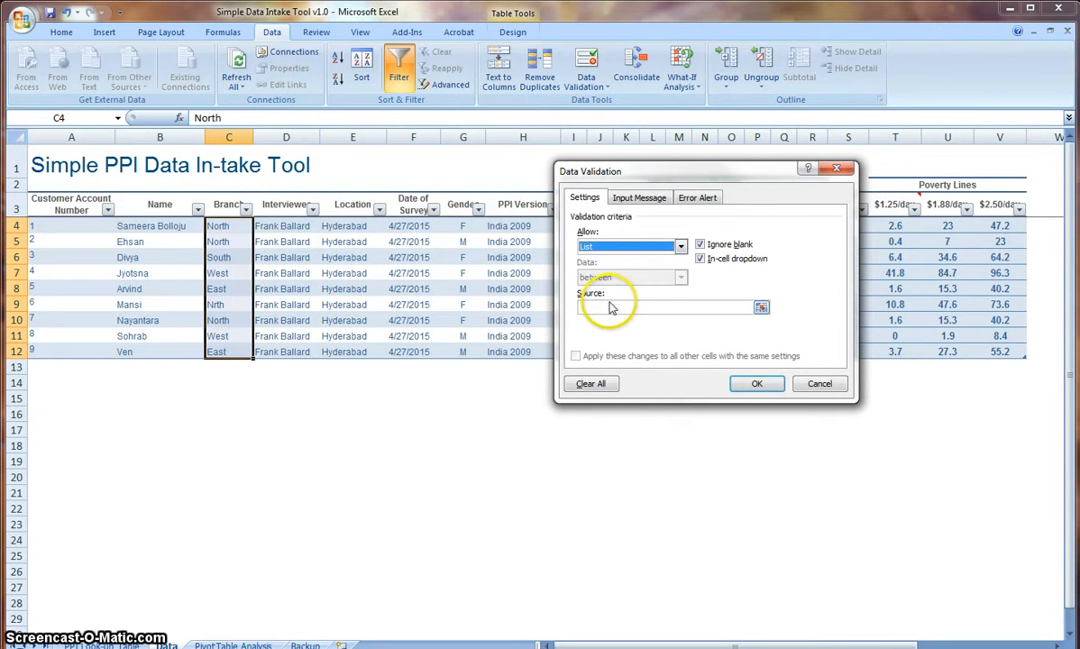
# Enter North,South,East,West as the source of the validation list
pyautogui.click(610, 307)
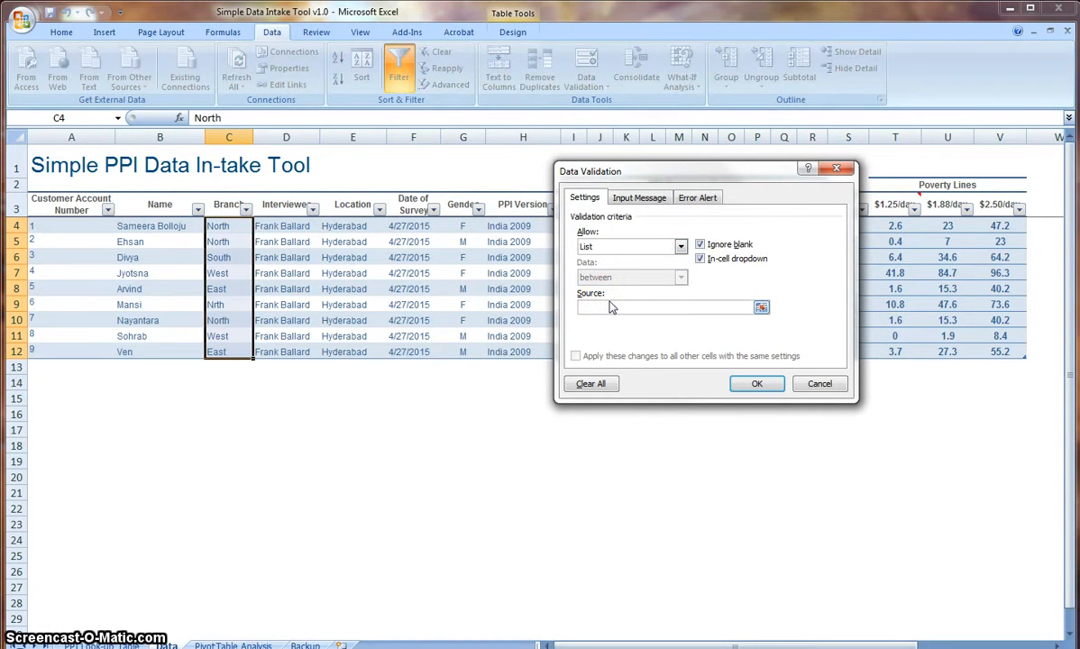
pyautogui.write('North,')
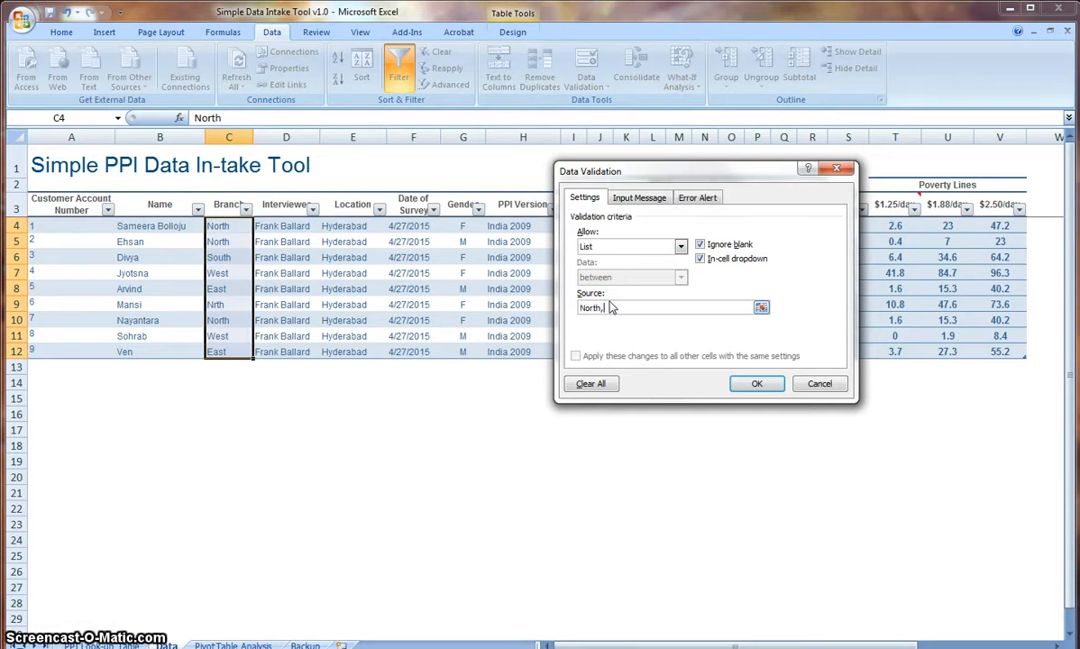
pyautogui.write('South')
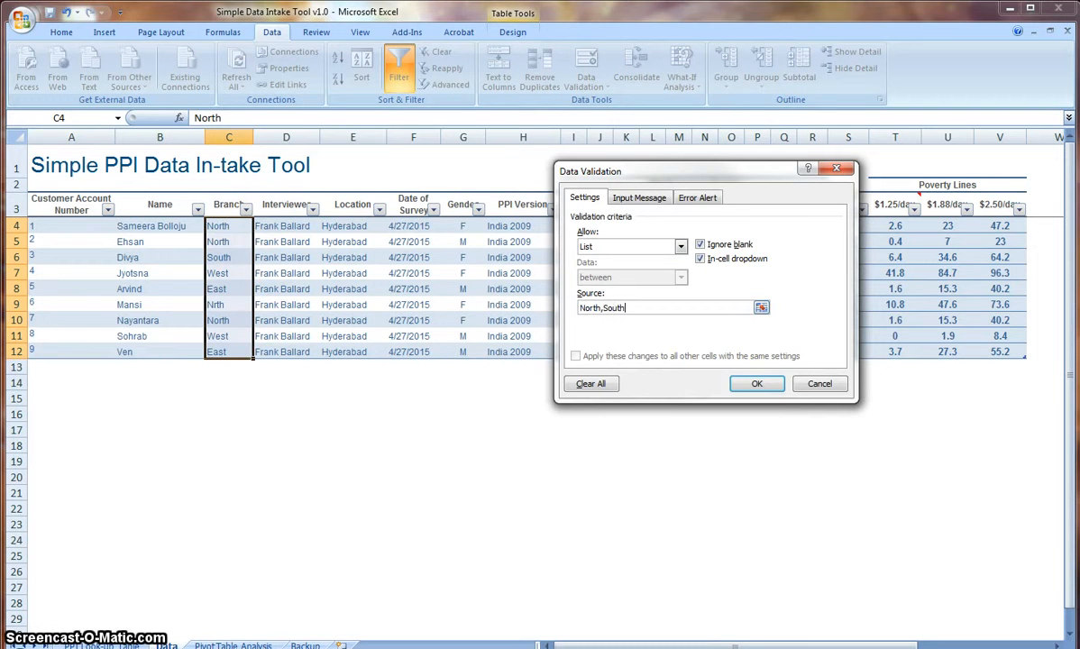
pyautogui.write('East,')
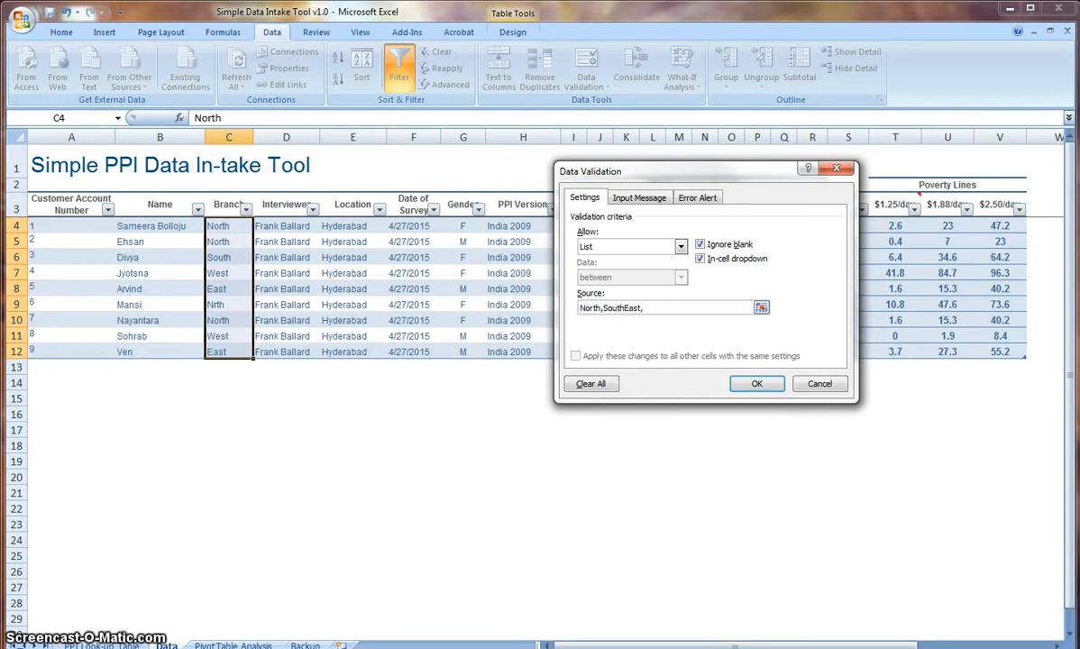
pyautogui.write('West')
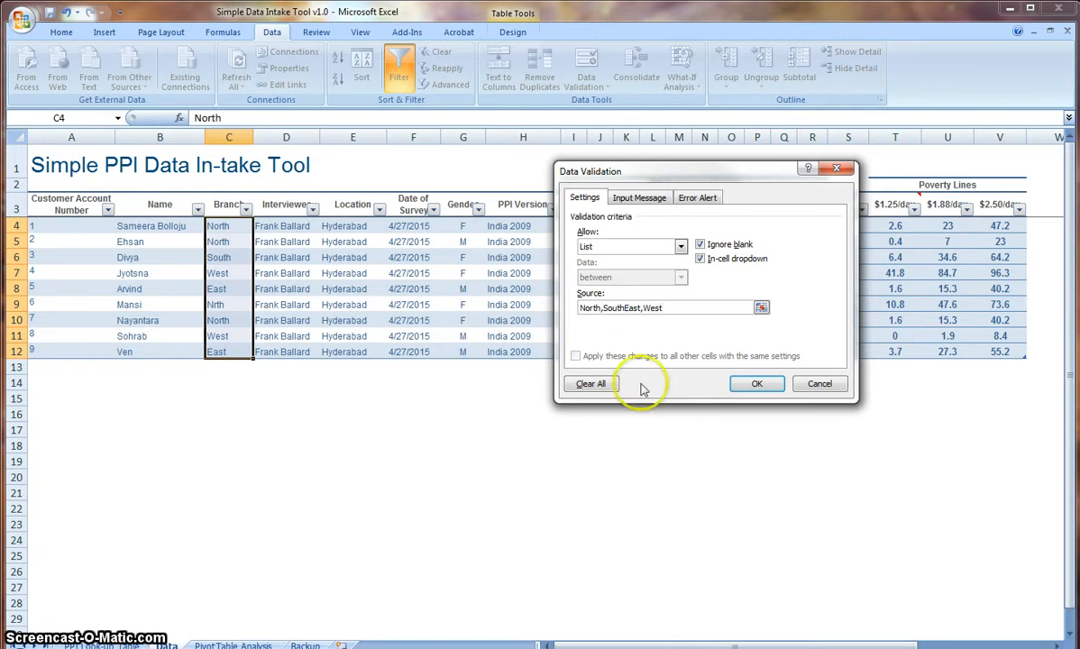
pyautogui.write(',')
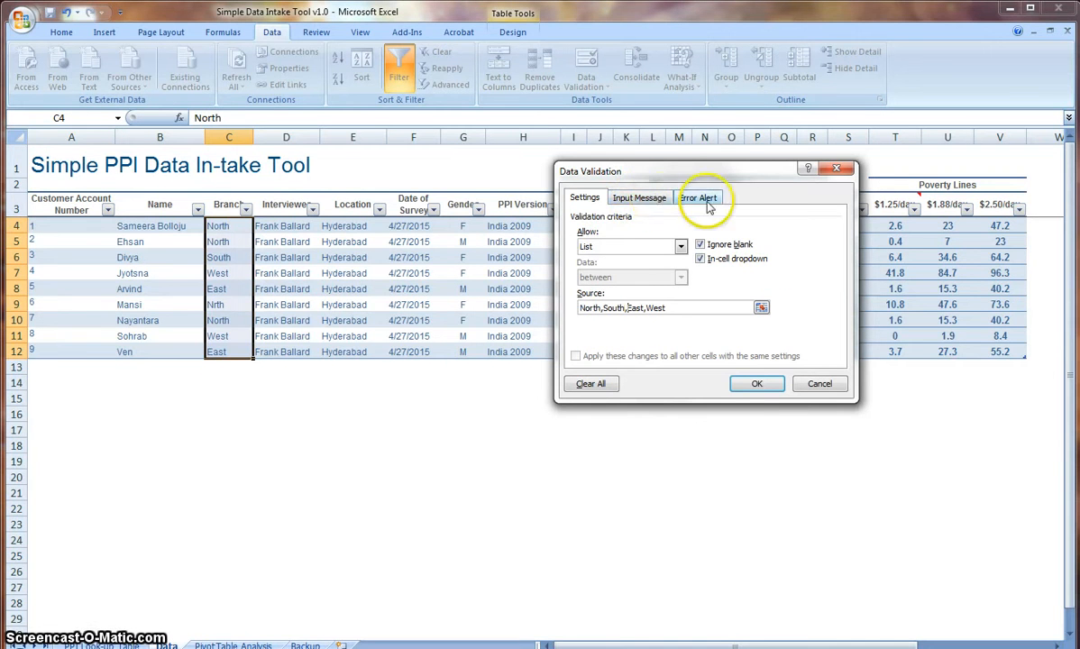
# Add the input message "Please enter the correct branch." to the Branch validation
pyautogui.click(661, 199)
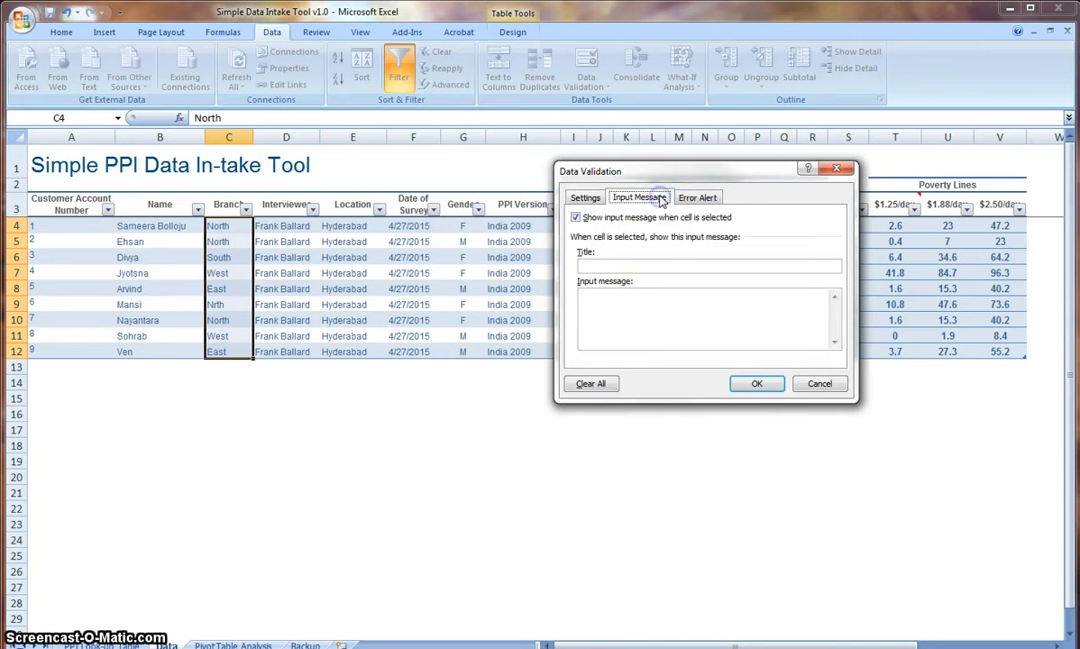
pyautogui.click(620, 304)
pyautogui.write('Please enter the correct')
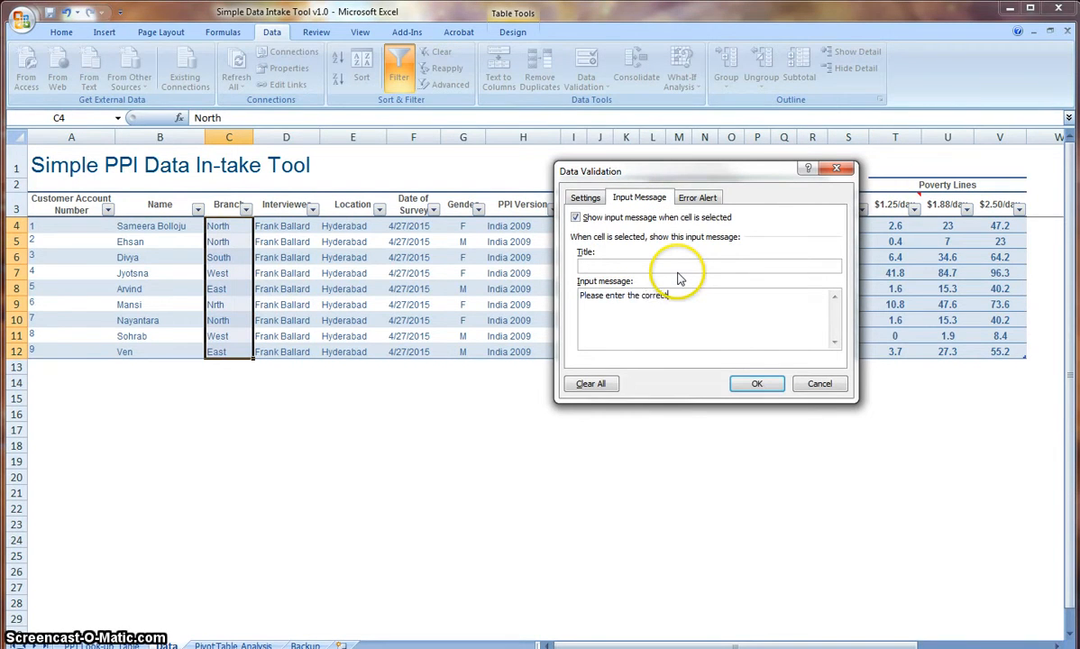
pyautogui.write(' branch.')
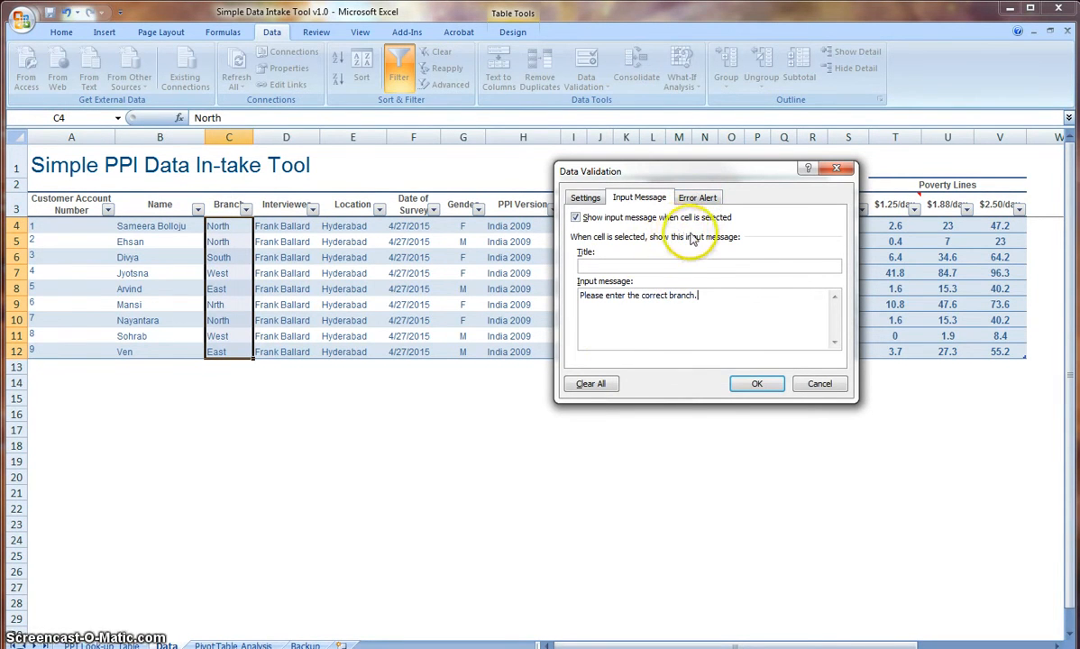
# Copy the input message text into the error alert message and apply the Branch validation
pyautogui.moveTo(737, 316); pyautogui.dragTo(345, 285)
pyautogui.hotkey('ctrl', 'c')
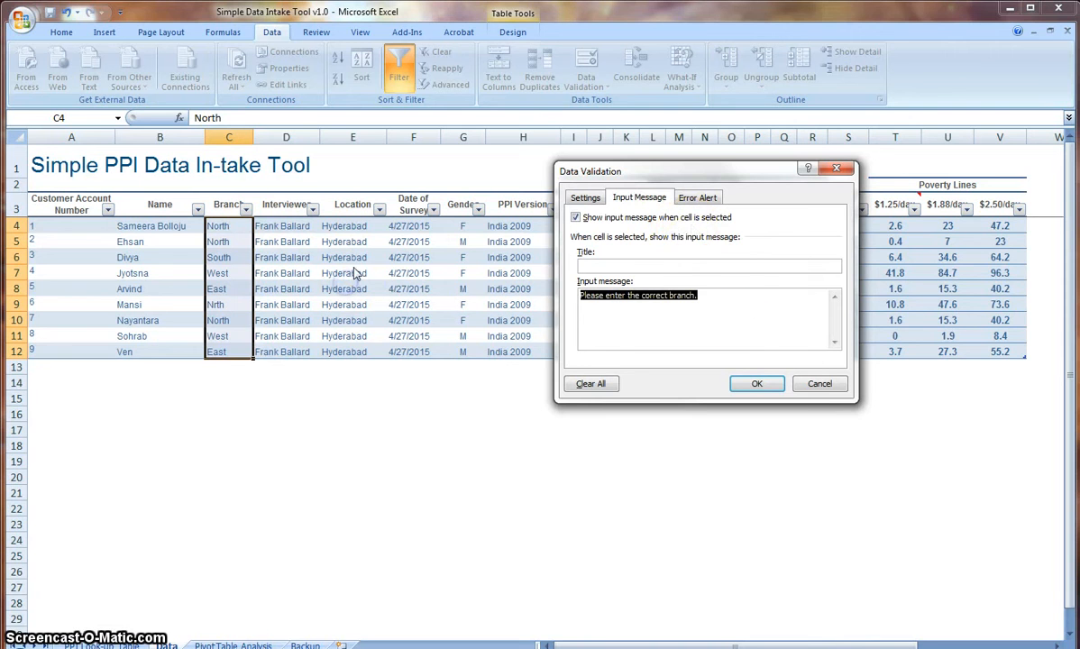
pyautogui.click(710, 195)
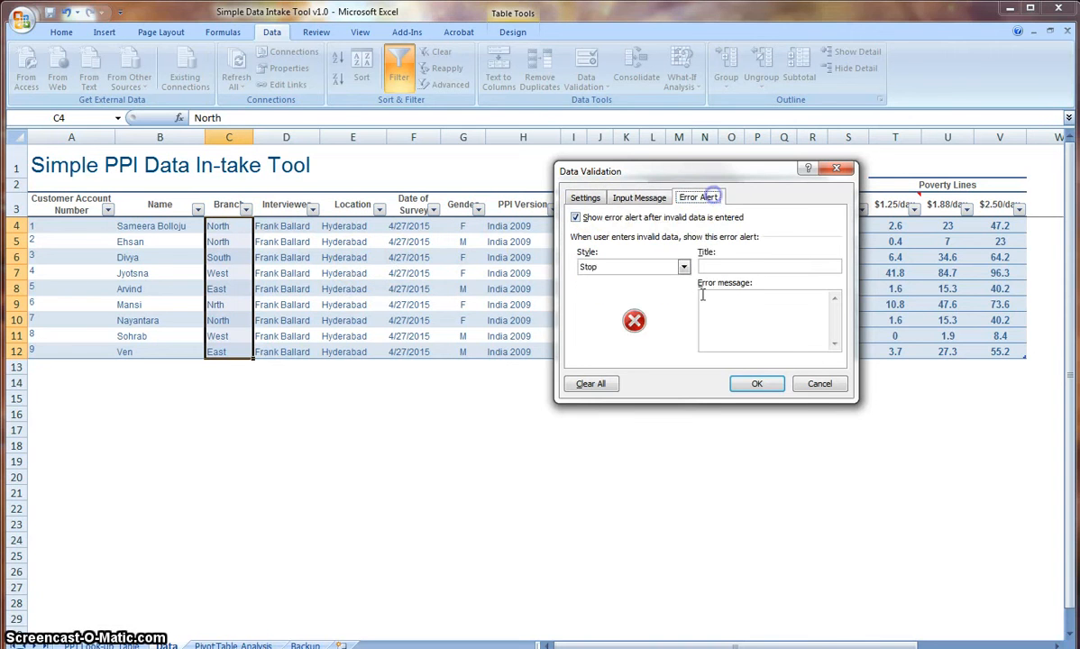
pyautogui.click(702, 298)
pyautogui.hotkey('ctrl', 'v')
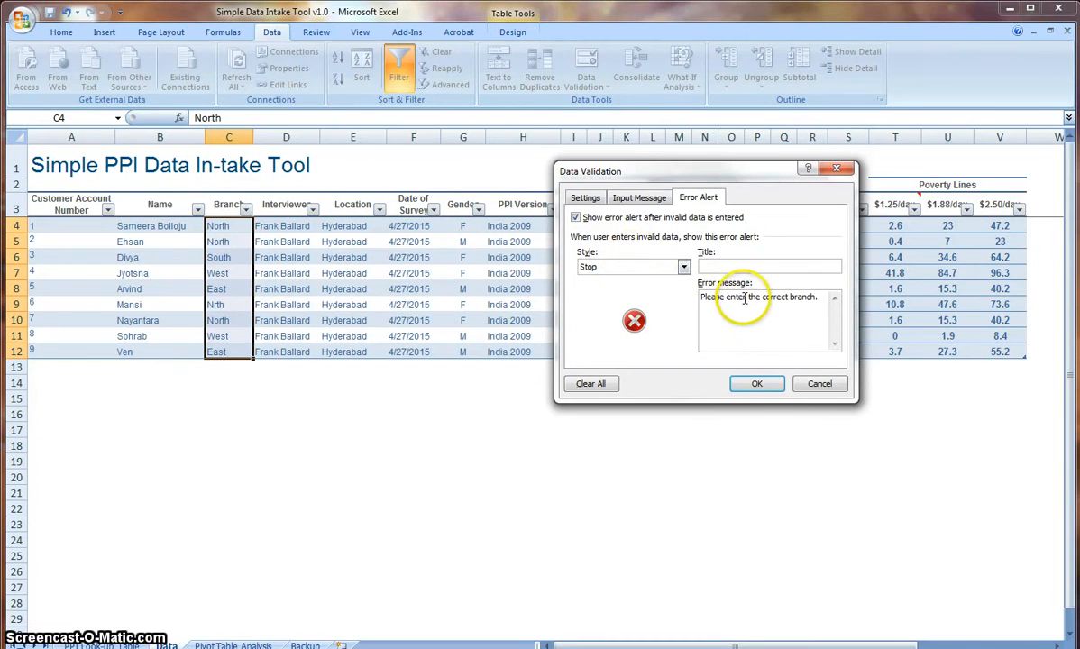
pyautogui.click(755, 384)
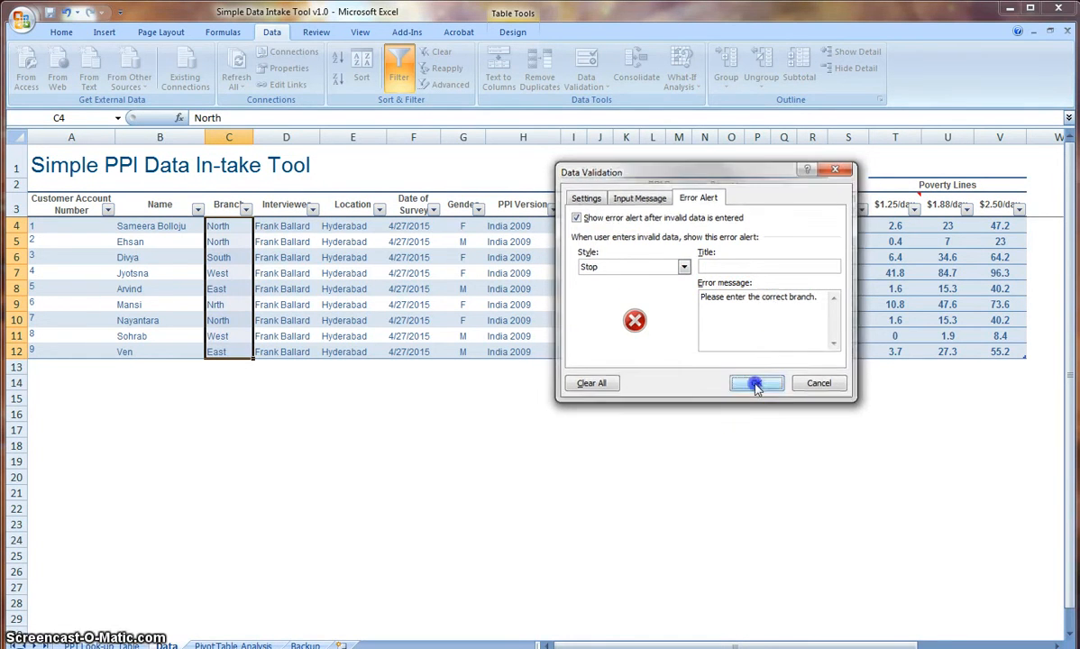
# Check the prompt on existing Branch cells, add a customer account number in row 13 and pick South as its branch
pyautogui.click(225, 319)
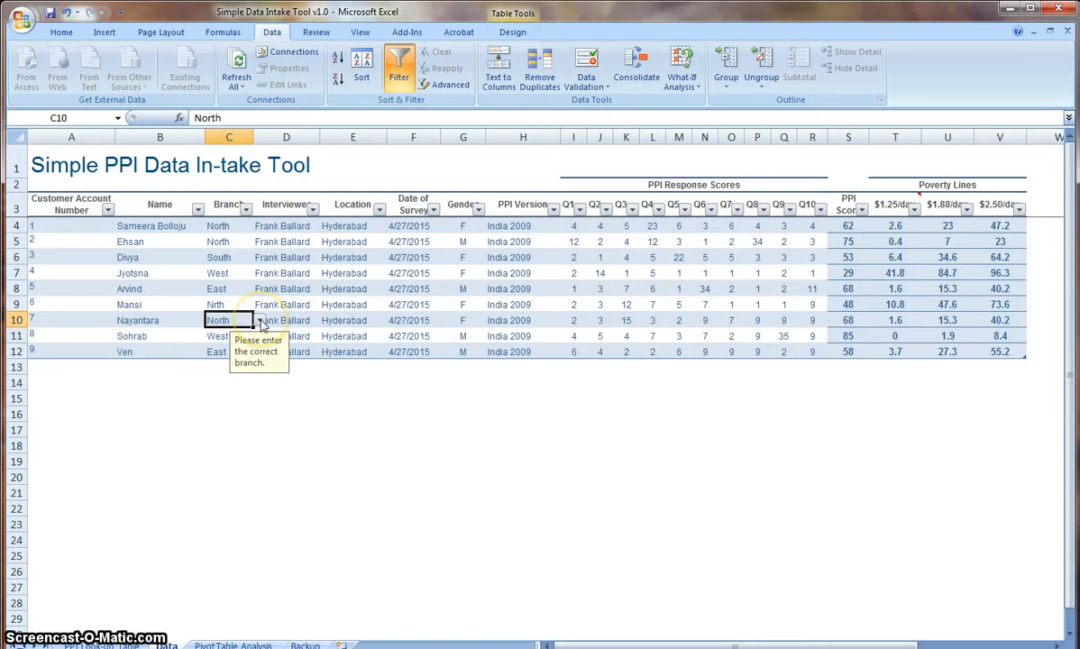
pyautogui.click(239, 287)
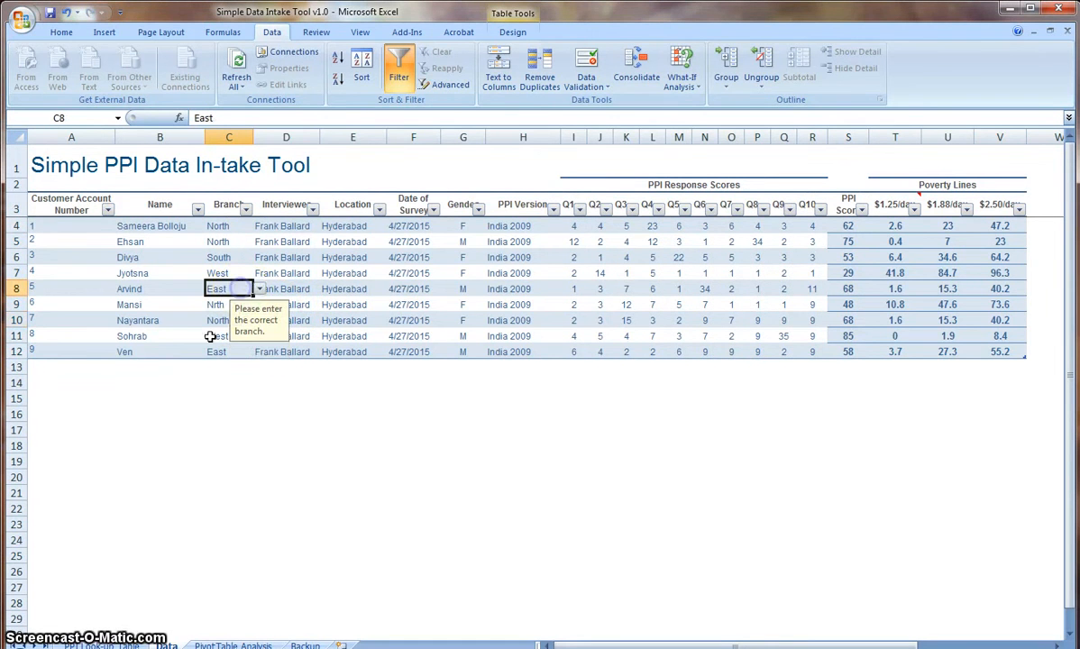
pyautogui.click(50, 367)
pyautogui.write('10')
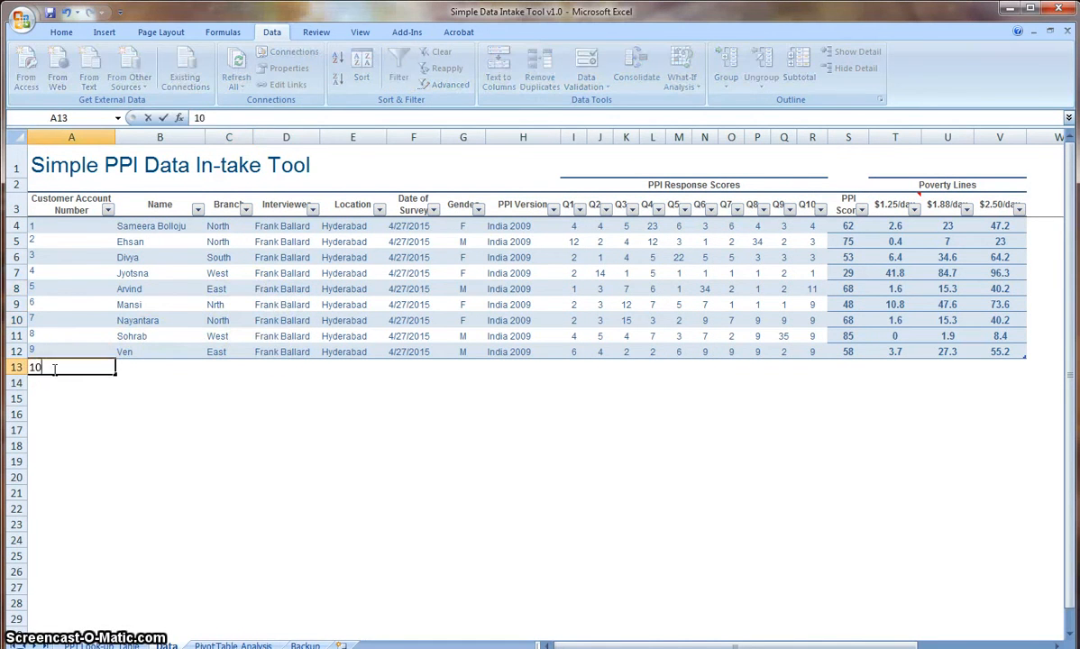
pyautogui.press('Return')
pyautogui.click(223, 366)
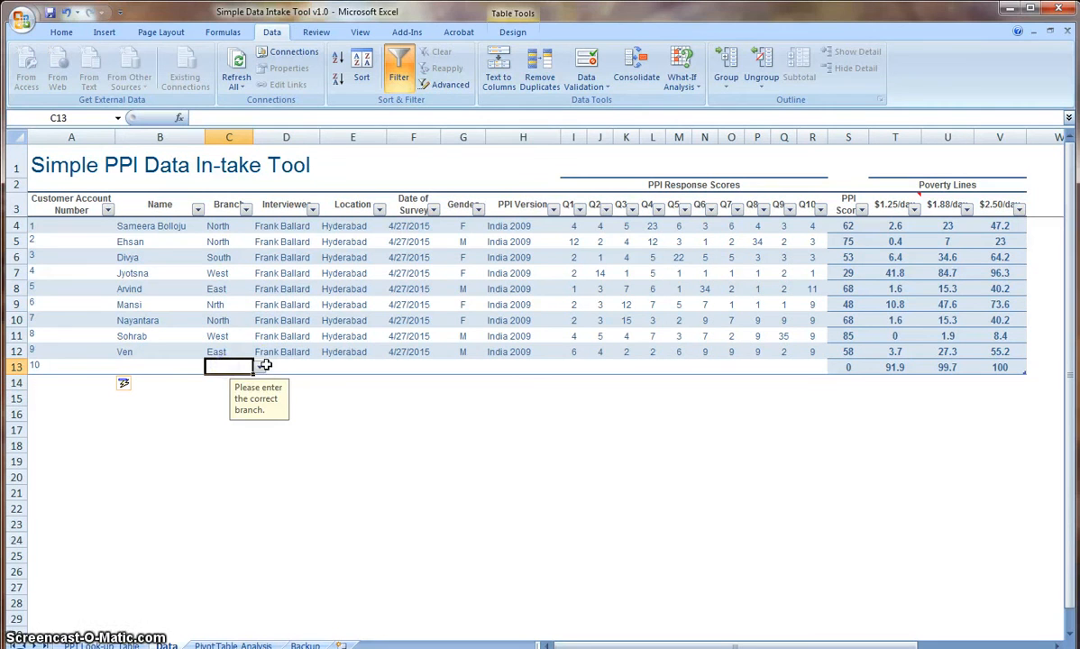
pyautogui.click(259, 367)
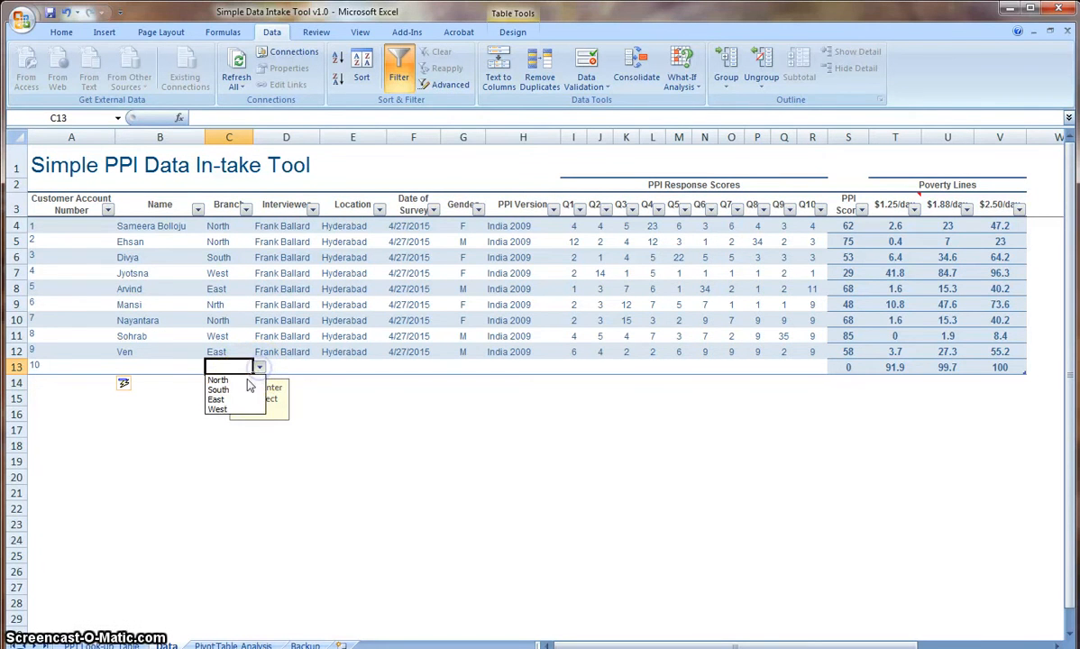
pyautogui.click(238, 391)
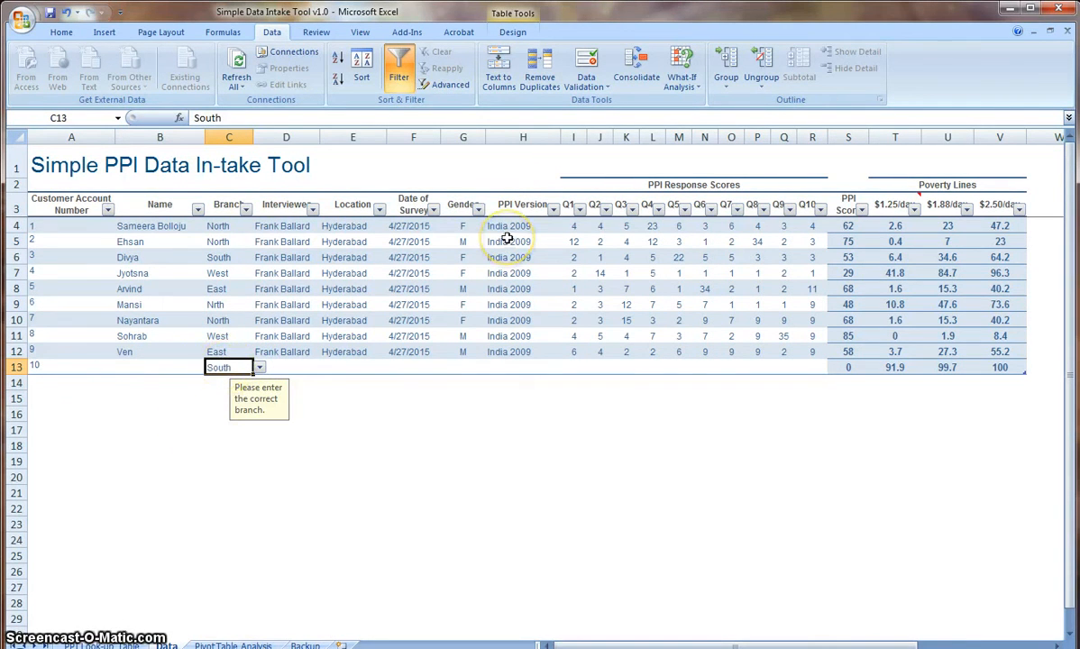
# Test the Branch validation by entering the misspelling Soth in C13, and cancel the entry
pyautogui.write('So')
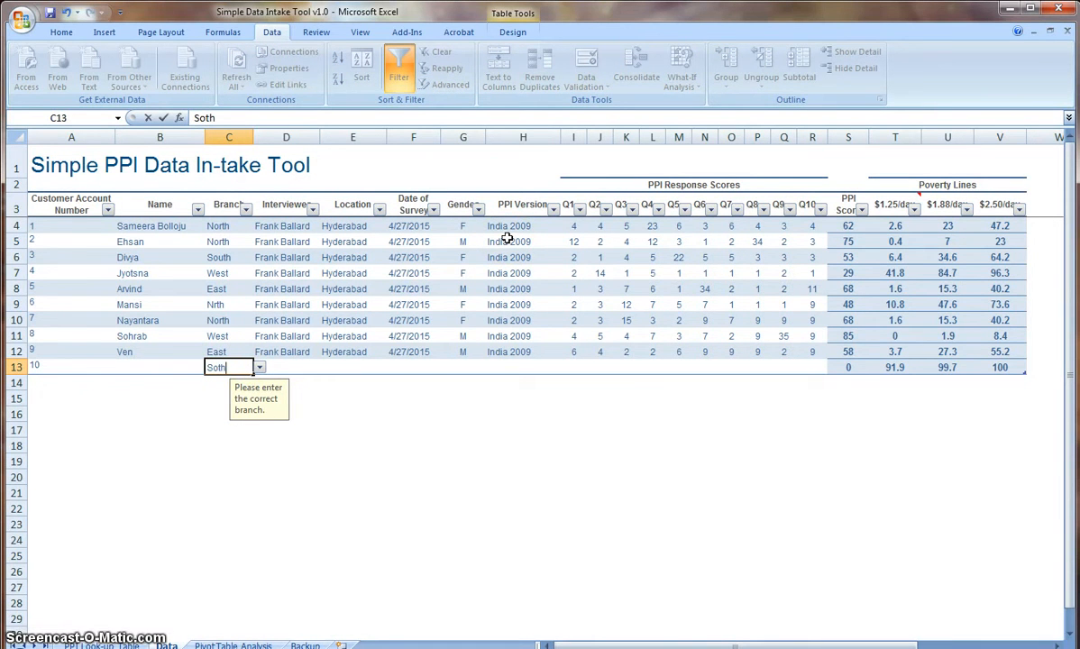
pyautogui.press('Return')
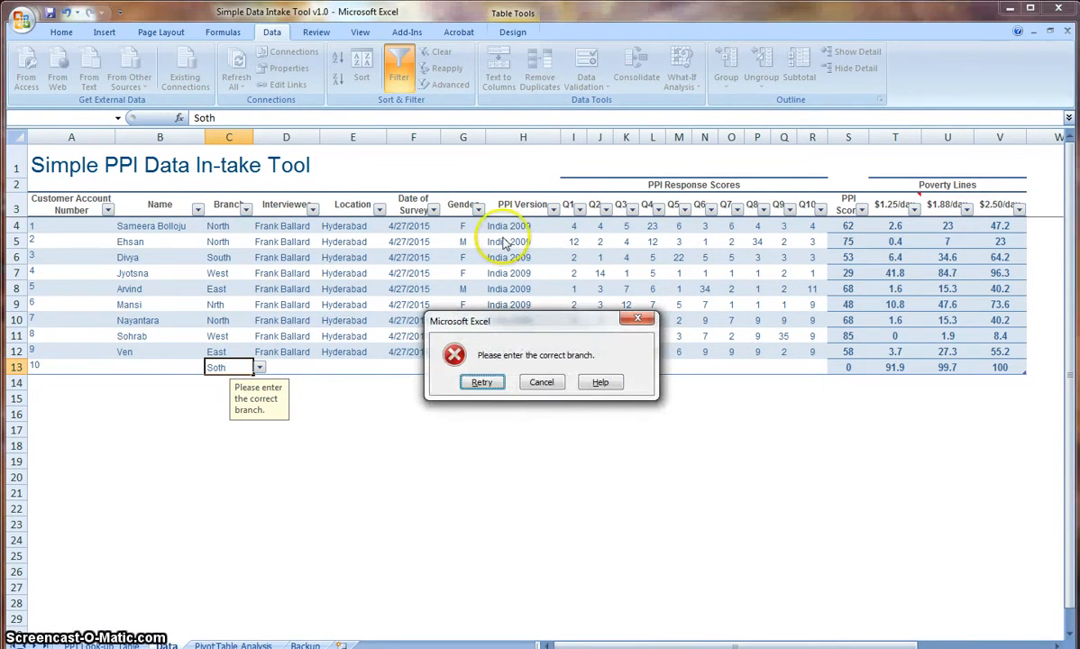
pyautogui.click(548, 385)
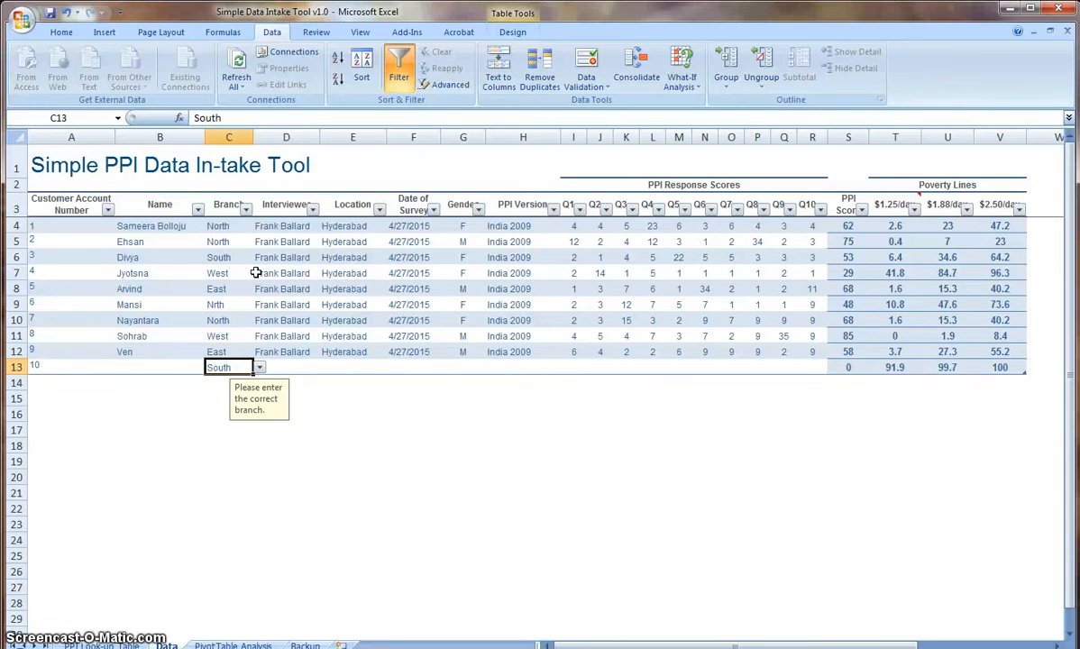
# Insert a column before the Interviewer column and title it Age
pyautogui.rightClick(276, 138)
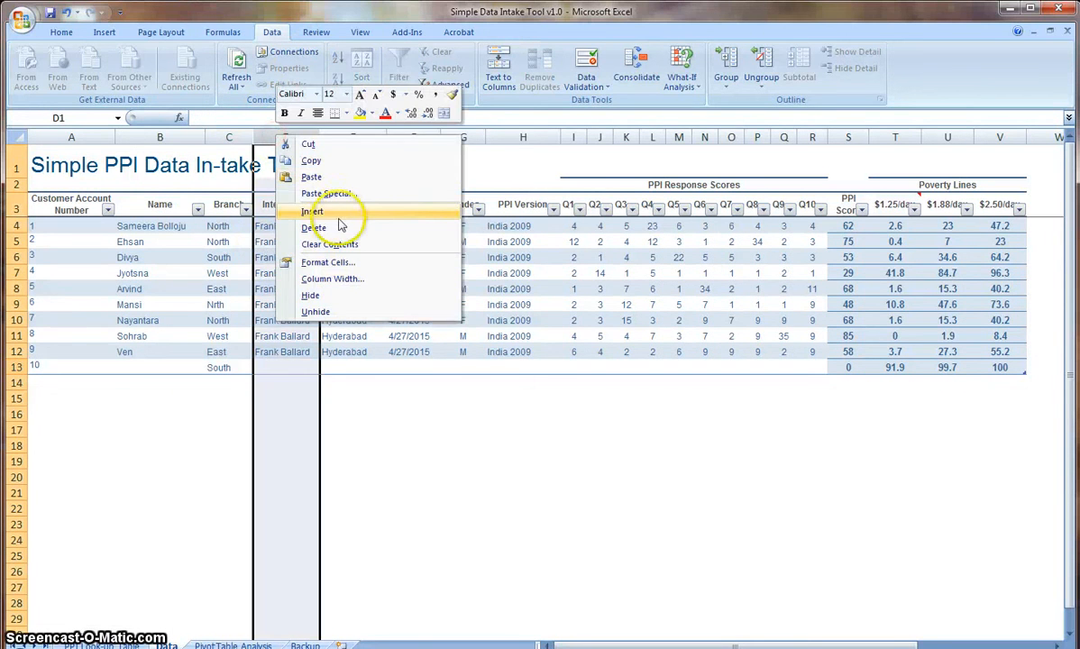
pyautogui.click(312, 211)
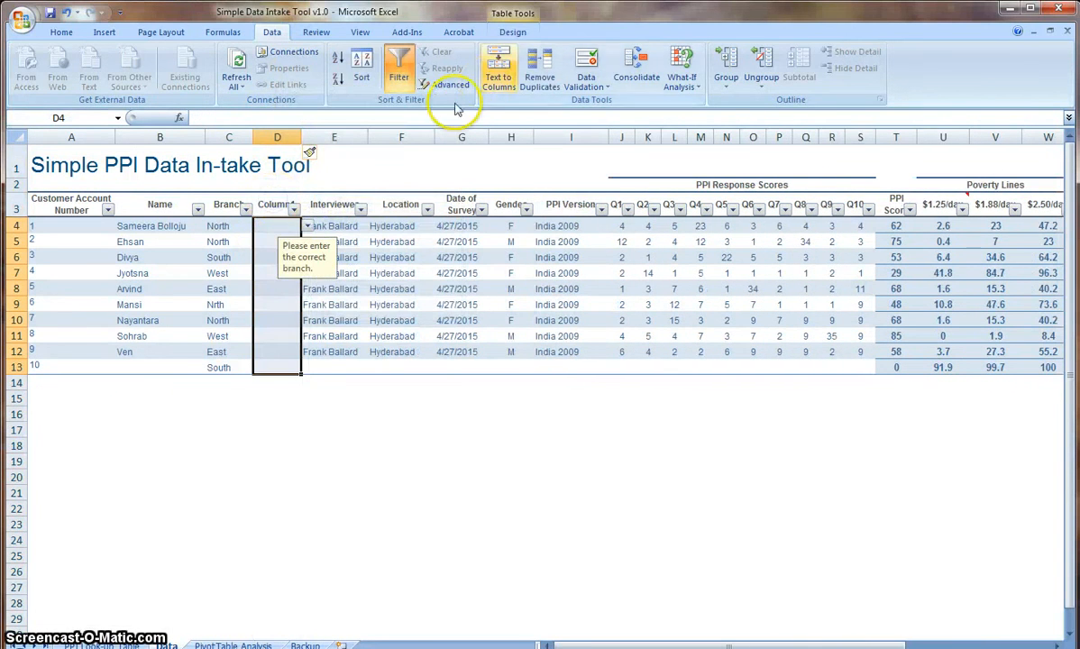
pyautogui.click(275, 204)
pyautogui.write('Age')
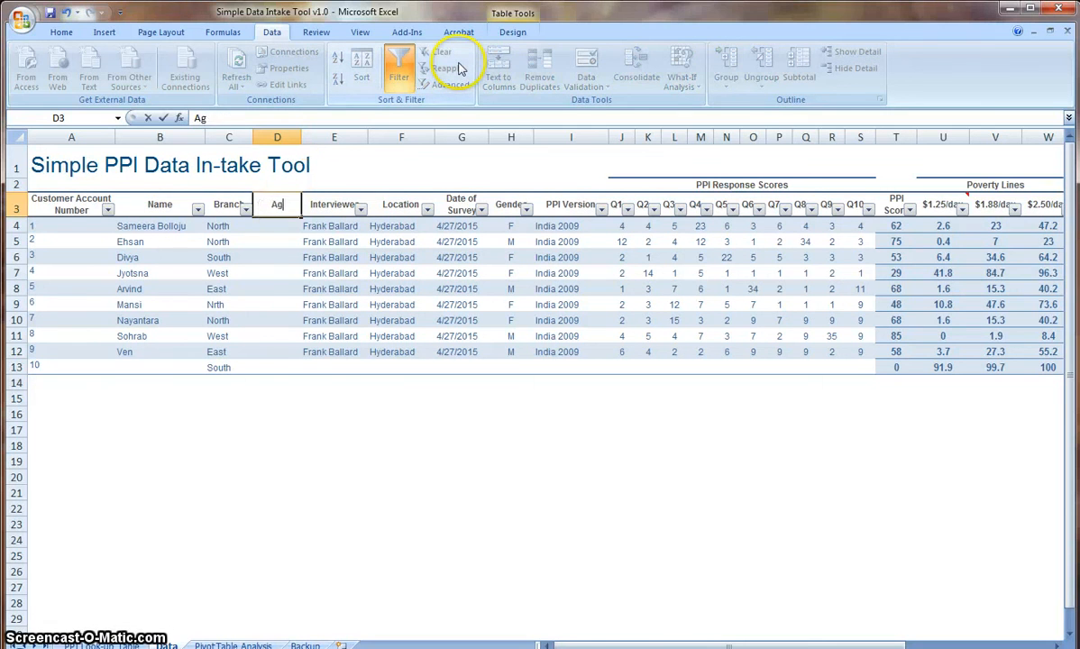
pyautogui.press('Return')
# Select the Age cells D4:D13 and change their data validation to allow whole numbers
pyautogui.keyDown('shift'); pyautogui.click(279, 366); pyautogui.keyUp('shift')
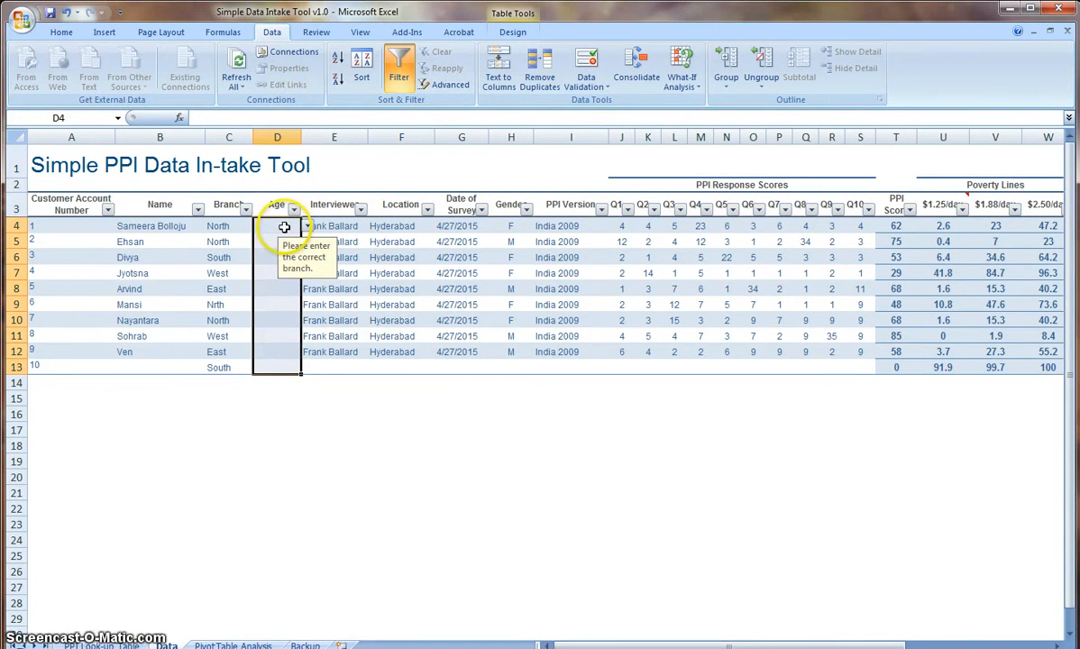
pyautogui.click(276, 192)
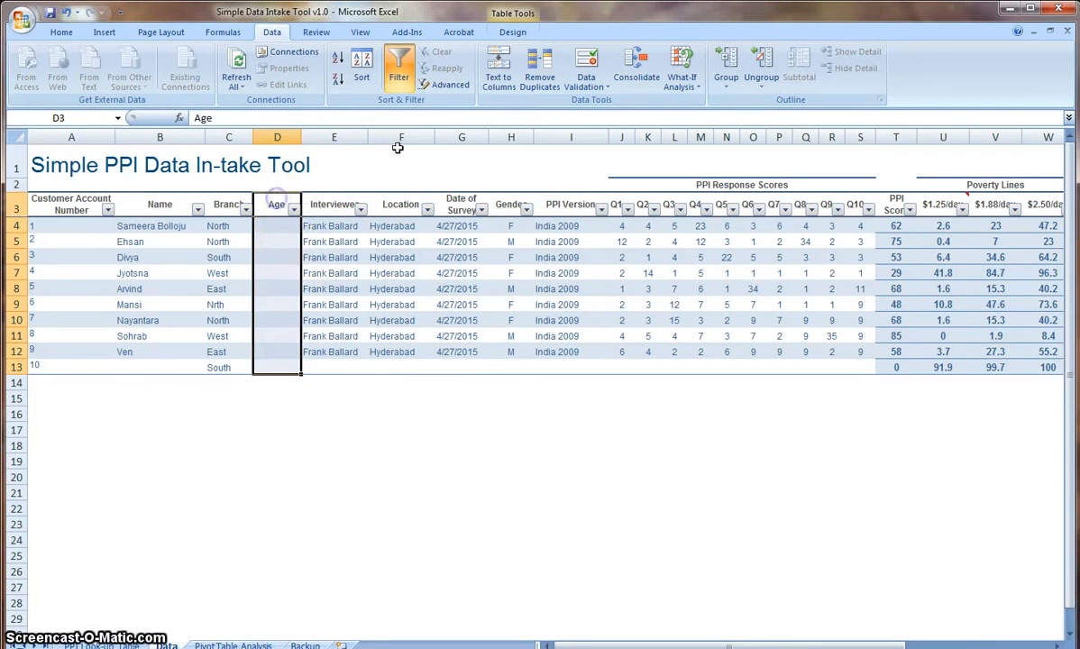
pyautogui.click(334, 273)
pyautogui.click(276, 192)
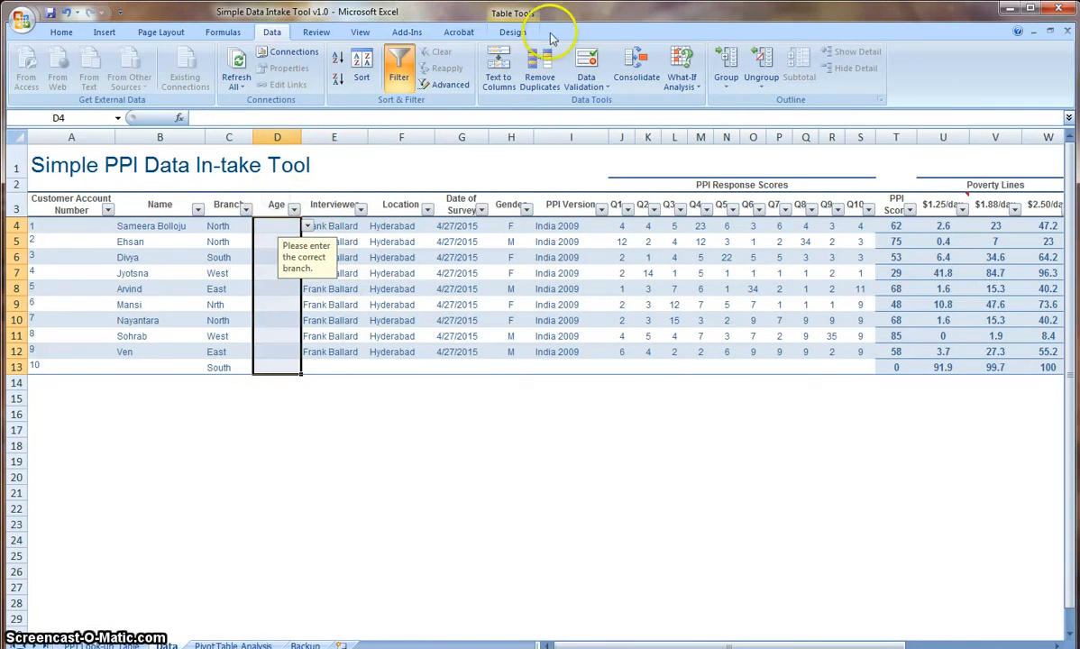
pyautogui.click(585, 63)
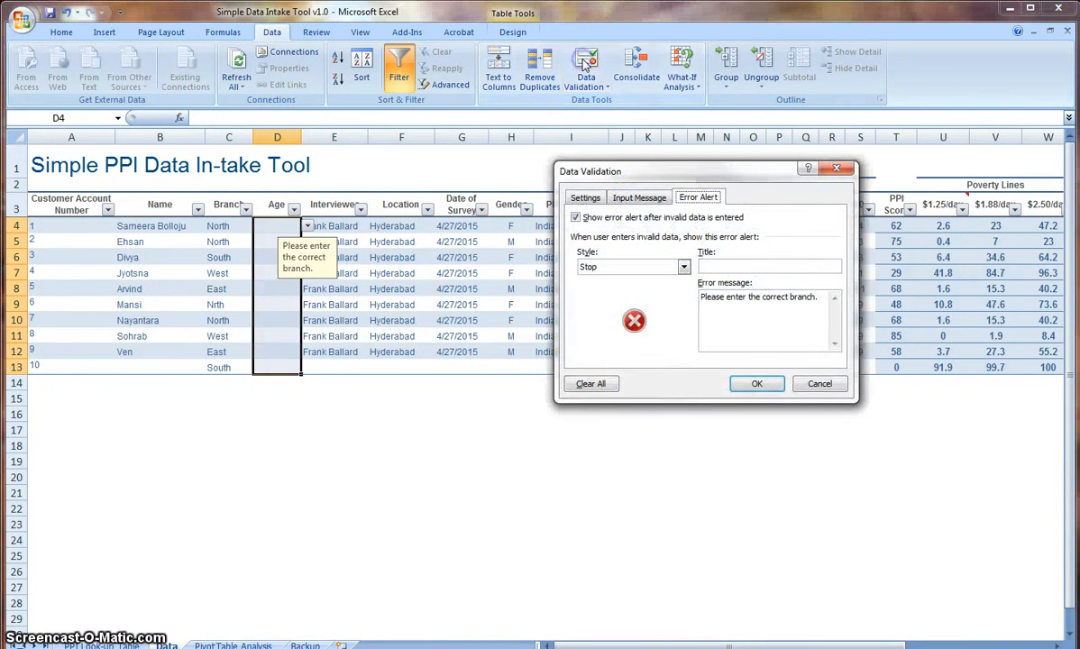
pyautogui.click(584, 197)
pyautogui.click(649, 248)
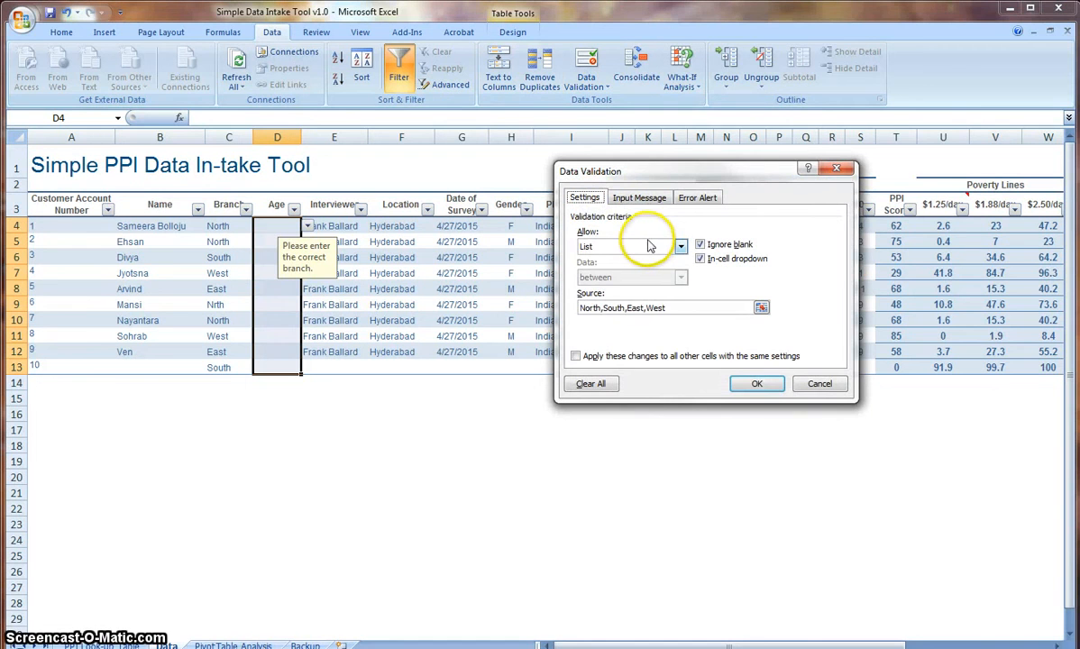
pyautogui.click(651, 245)
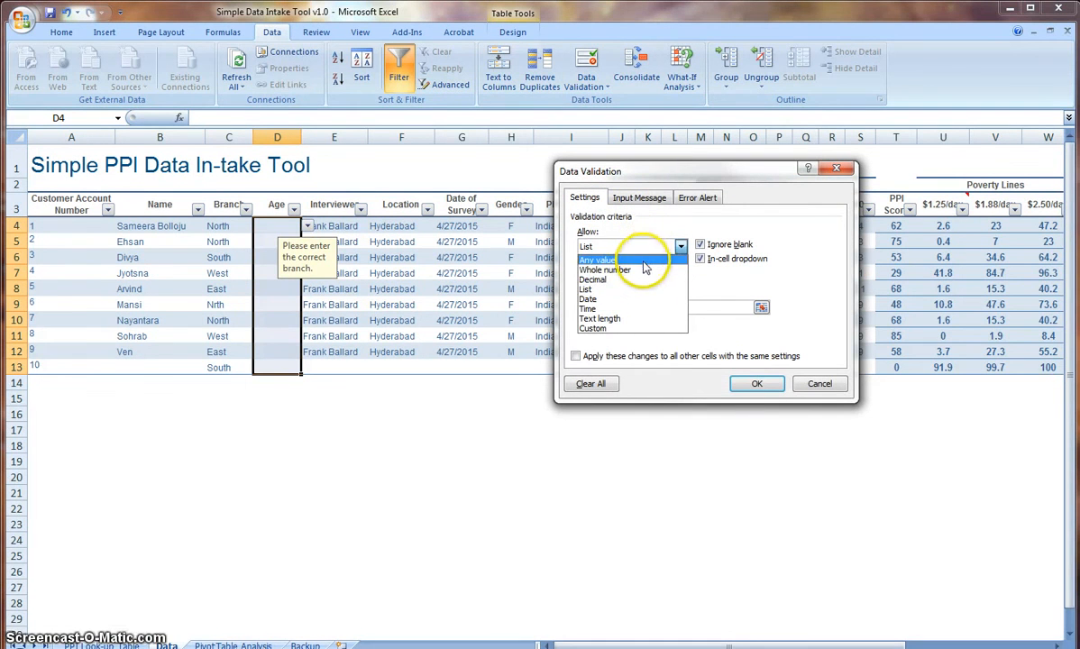
pyautogui.click(643, 270)
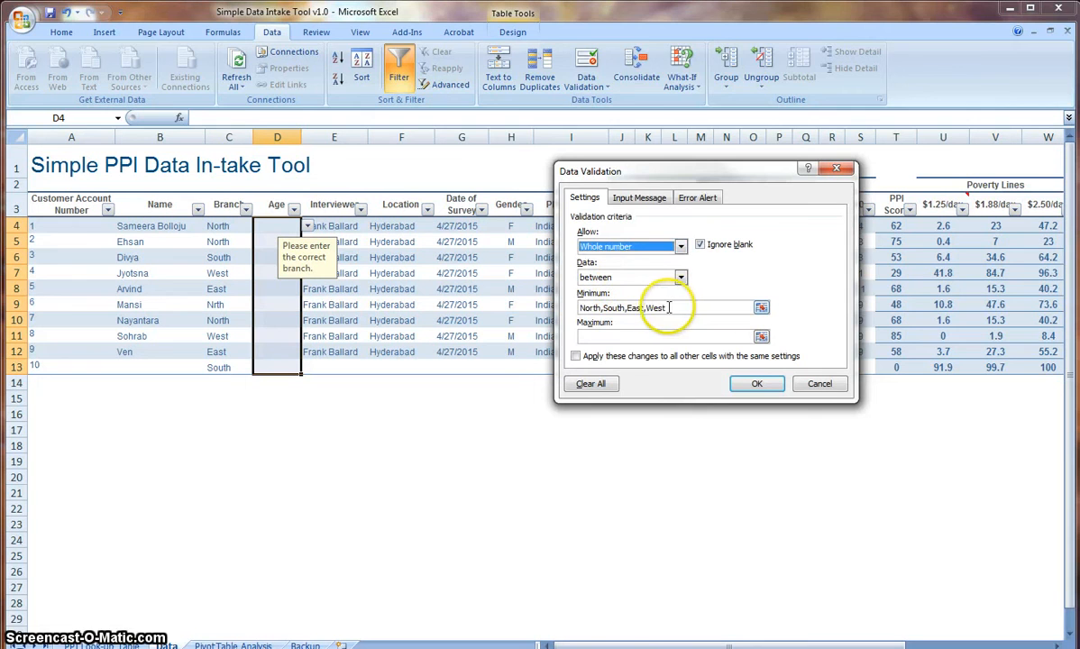
# Limit the Age validation to values between 0 and 115 and apply it
pyautogui.moveTo(668, 308); pyautogui.dragTo(478, 292)
pyautogui.write('0')
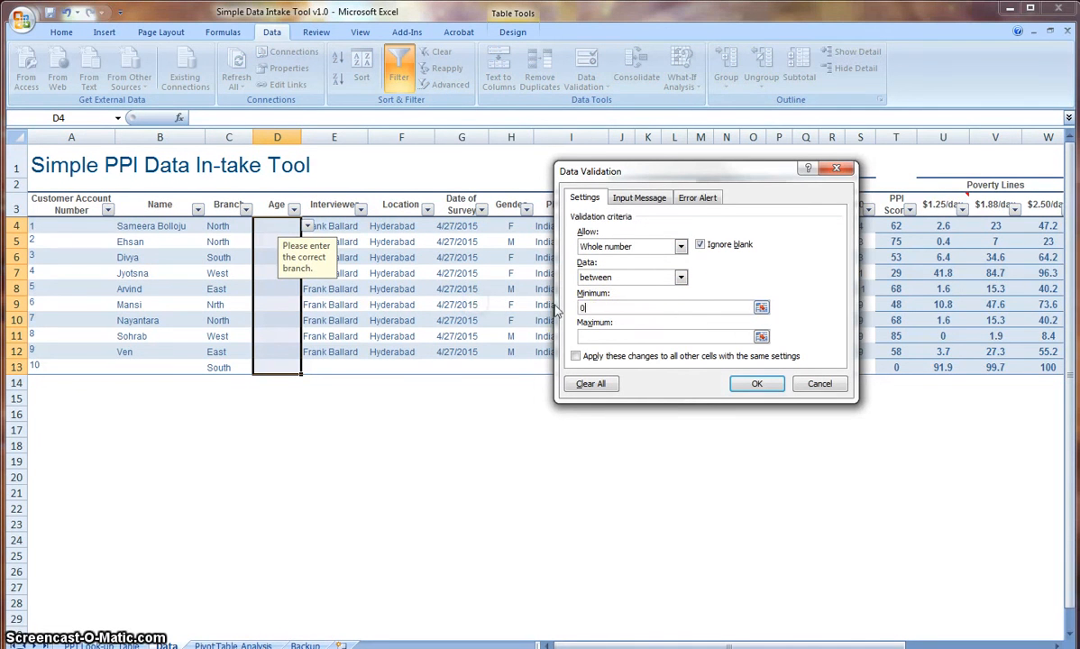
pyautogui.click(598, 337)
pyautogui.write('11')
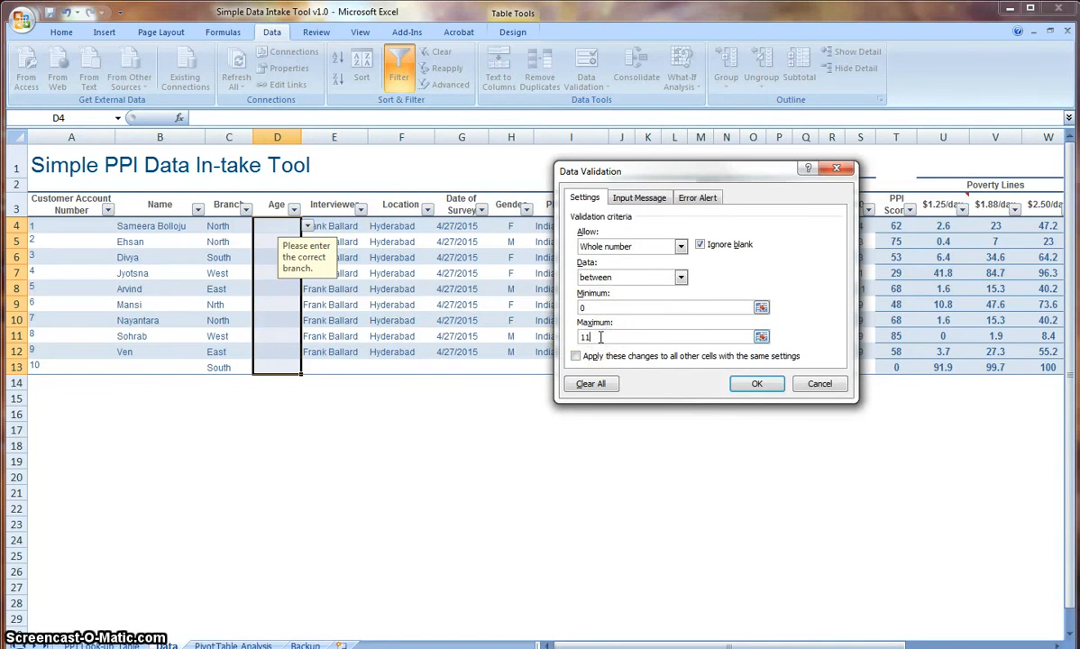
pyautogui.write('5')
pyautogui.click(760, 384)
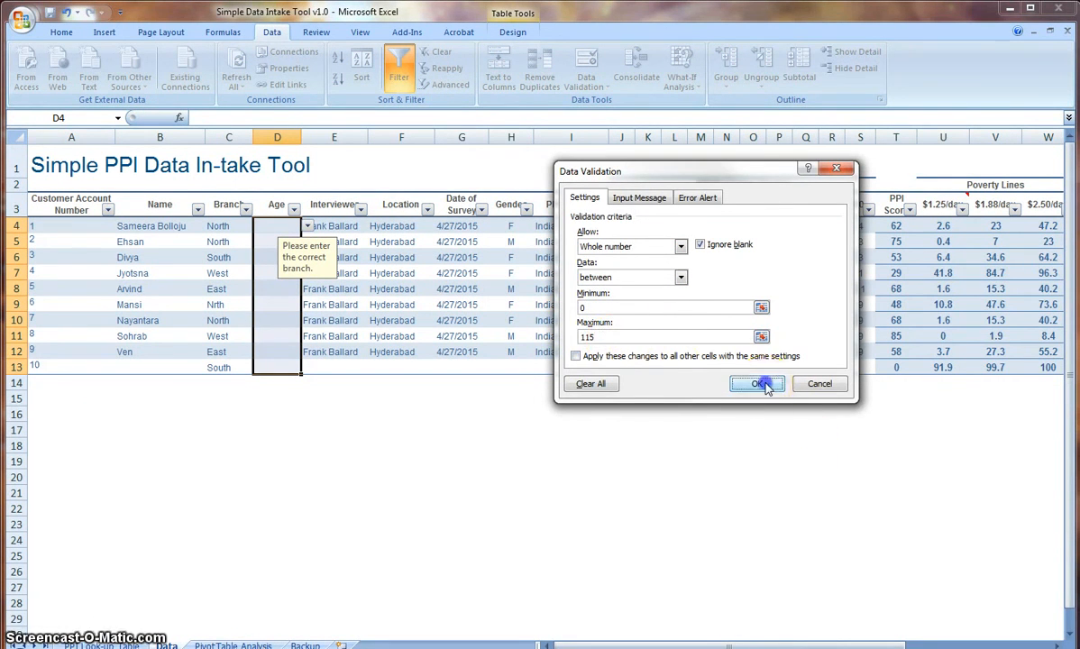
# Test the Age validation in D5 with the text Nine and the number 178, and cancel the entry
pyautogui.click(268, 240)
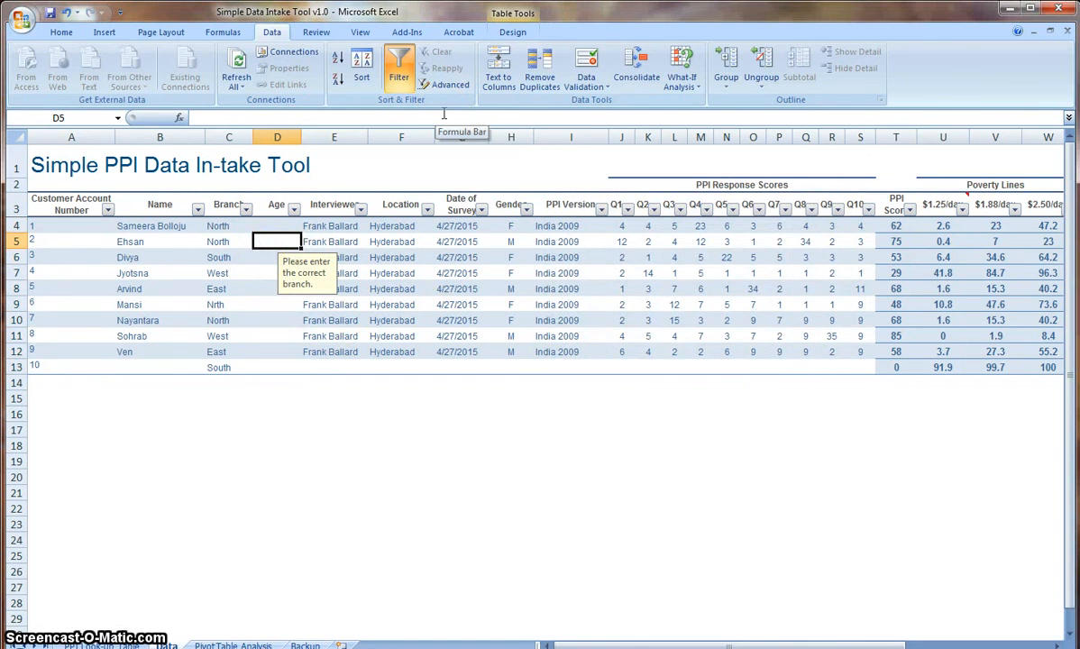
pyautogui.write('Nine')
pyautogui.press('Return')
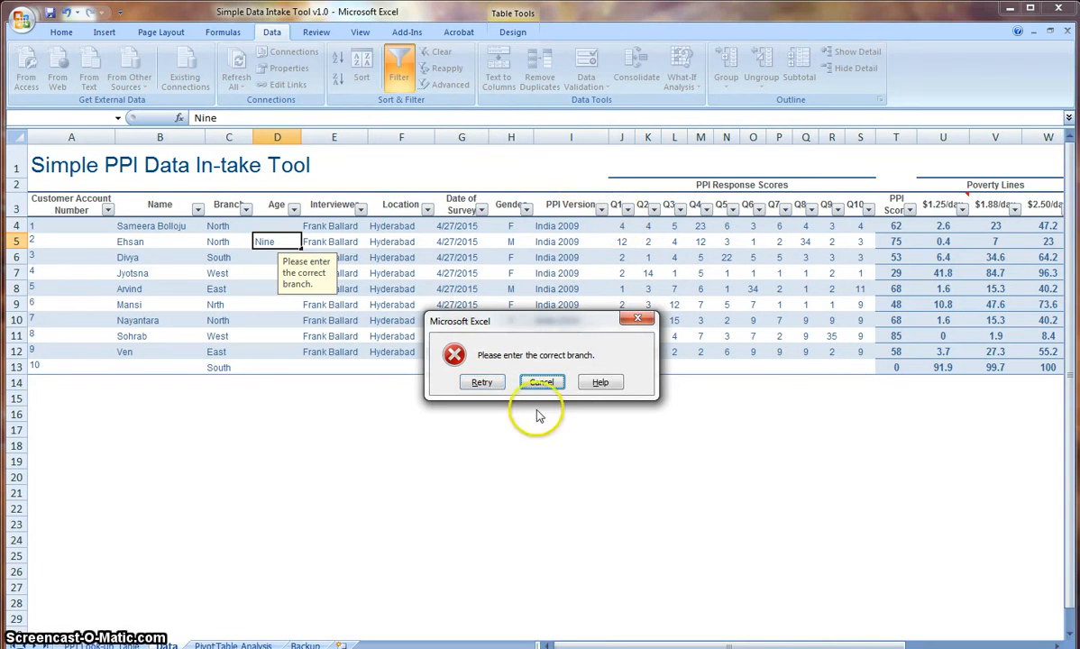
pyautogui.click(491, 385)
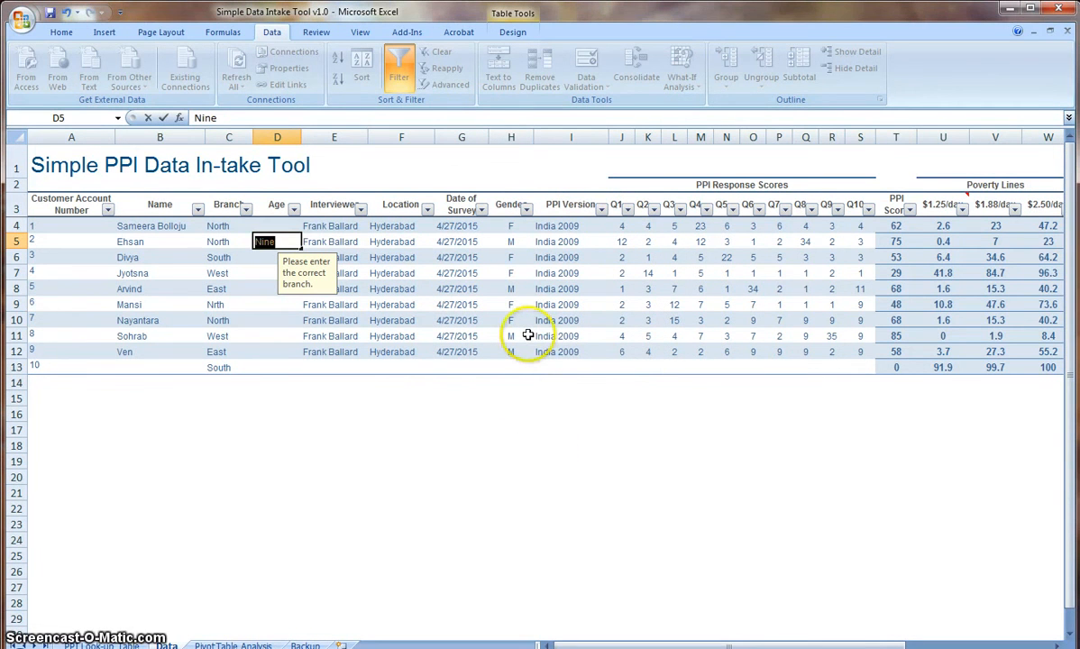
pyautogui.write('178')
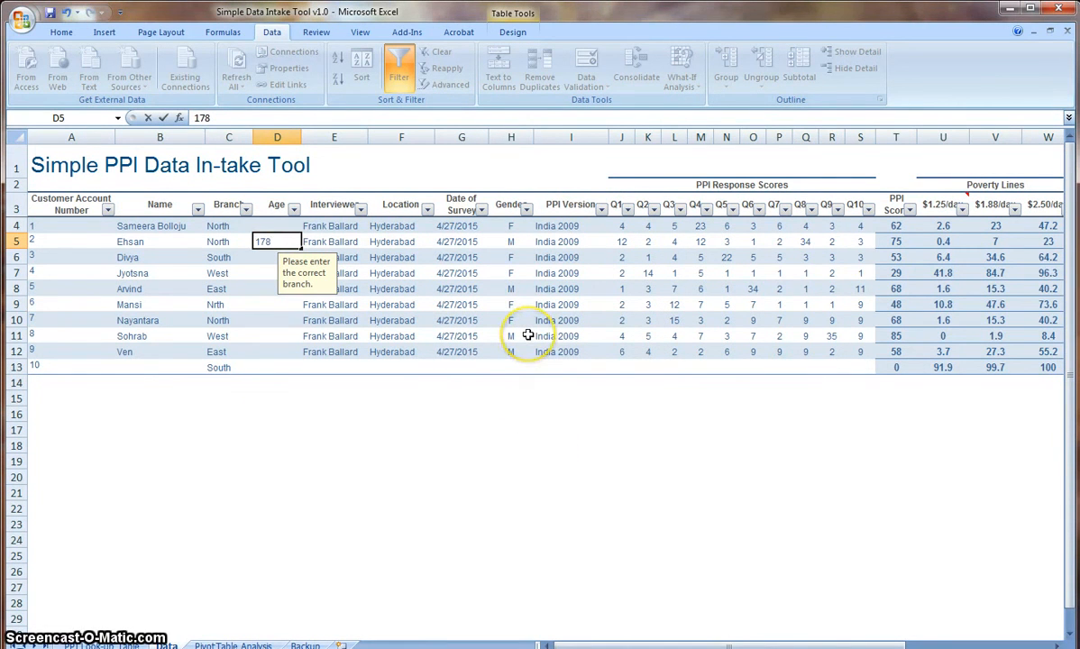
pyautogui.click(527, 335)
pyautogui.click(541, 383)
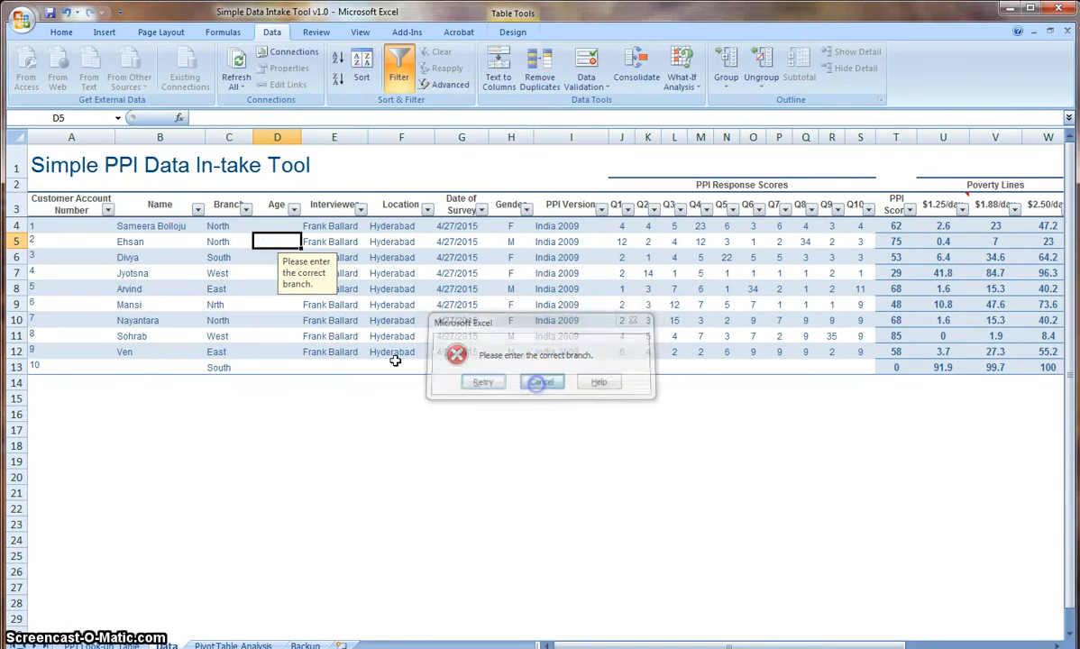
# Enter 12 as the age in D5
pyautogui.write('12')
pyautogui.click(284, 251)
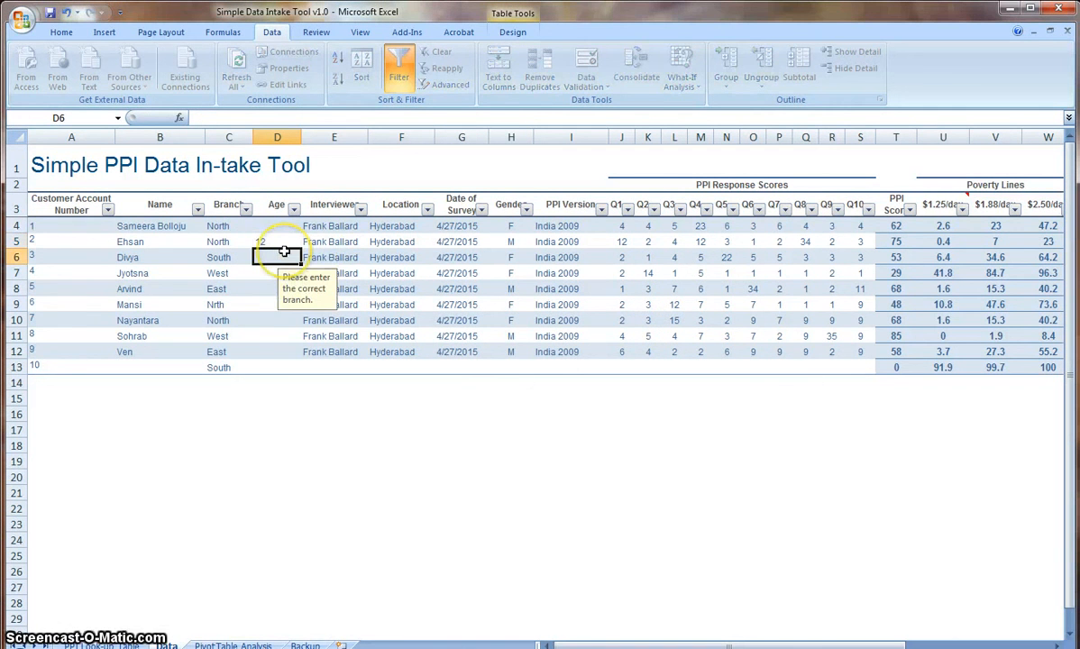